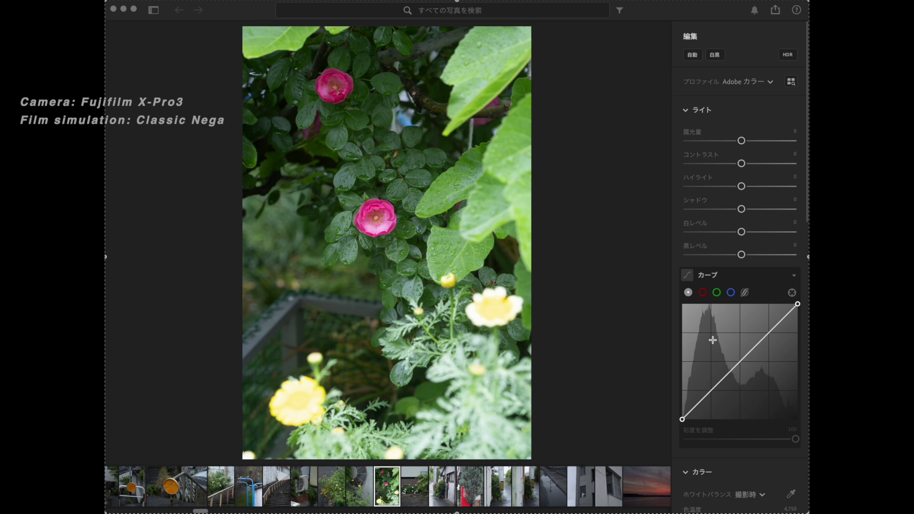
Shape the main tone curve into a faded S, raising the black point to about 5.9, lowering the white point and shadows, and lifting highlights
scroll(713, 338, down, 2)
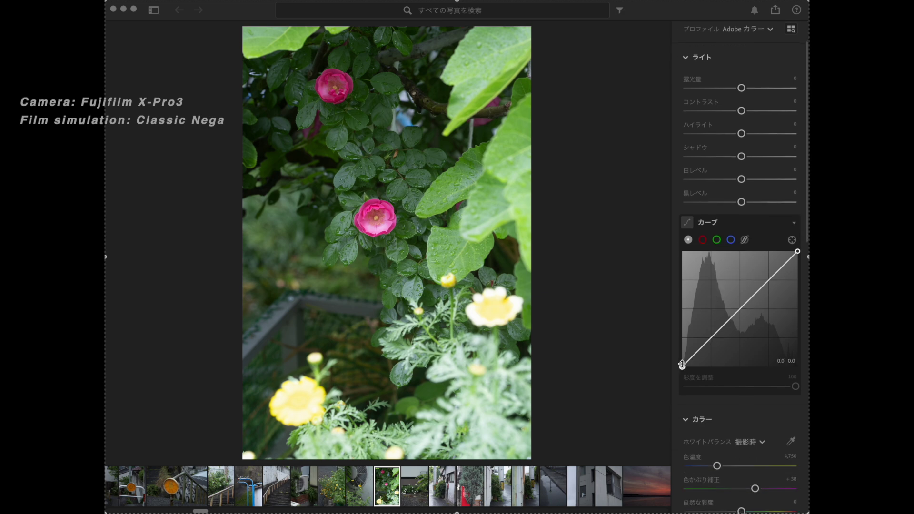
drag(682, 366, 681, 361)
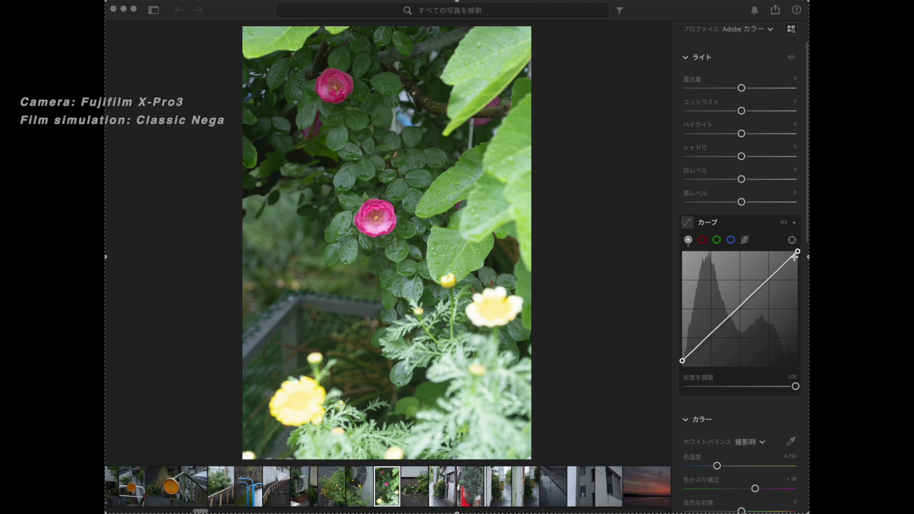
drag(799, 254, 798, 257)
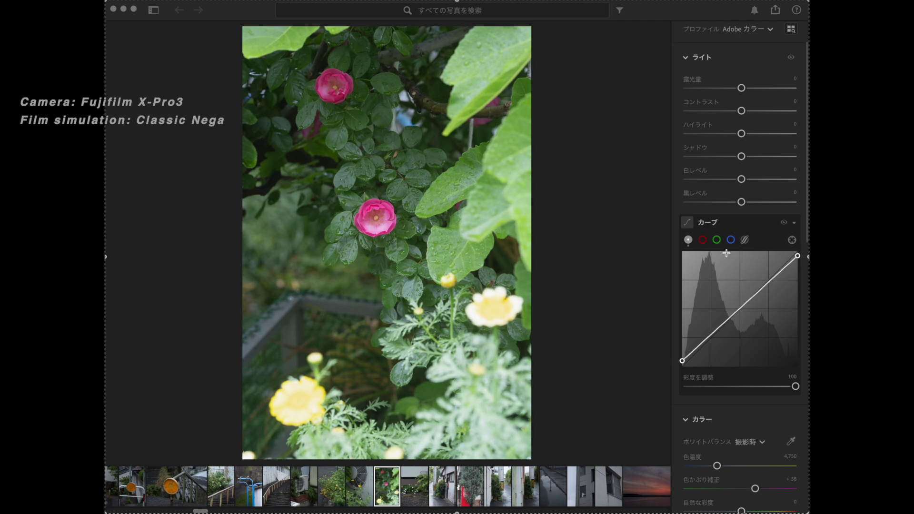
click(713, 335)
drag(713, 335, 711, 344)
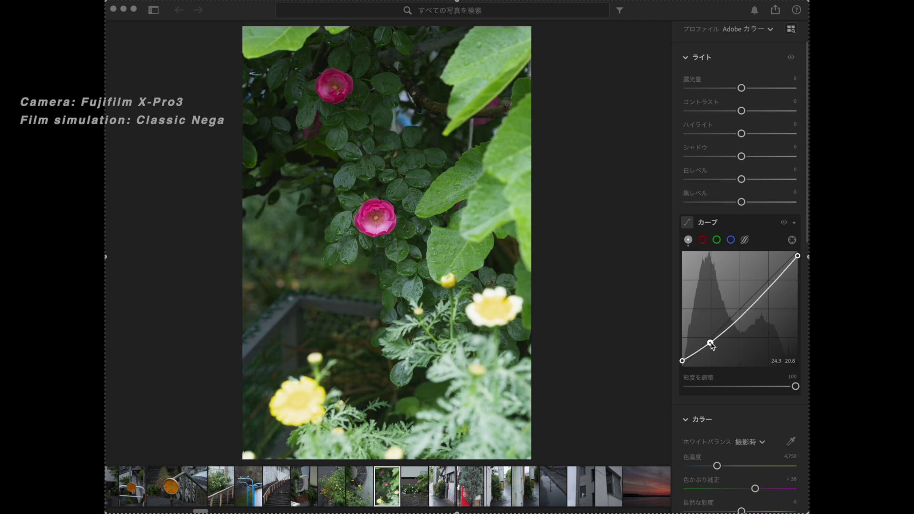
drag(773, 281, 773, 277)
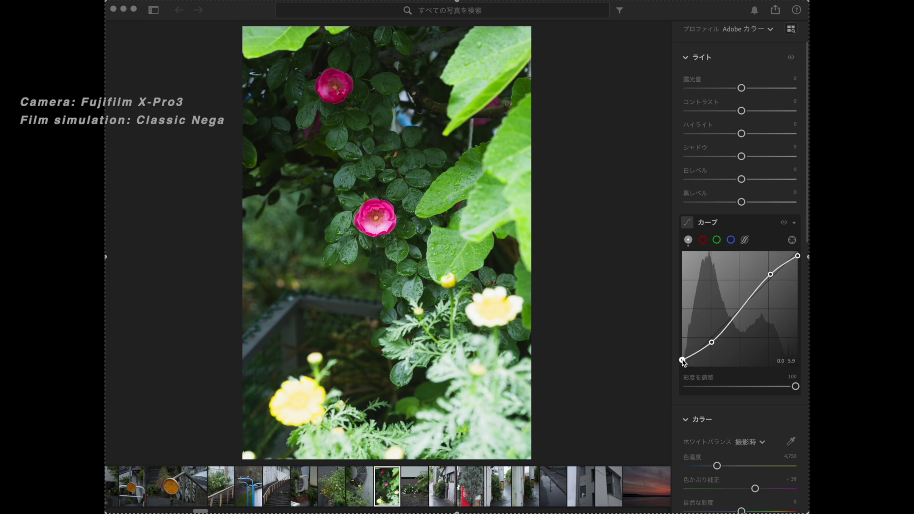
Shape the red channel curve into a gentle S with a raised black point and the white point lowered to about 97
click(703, 242)
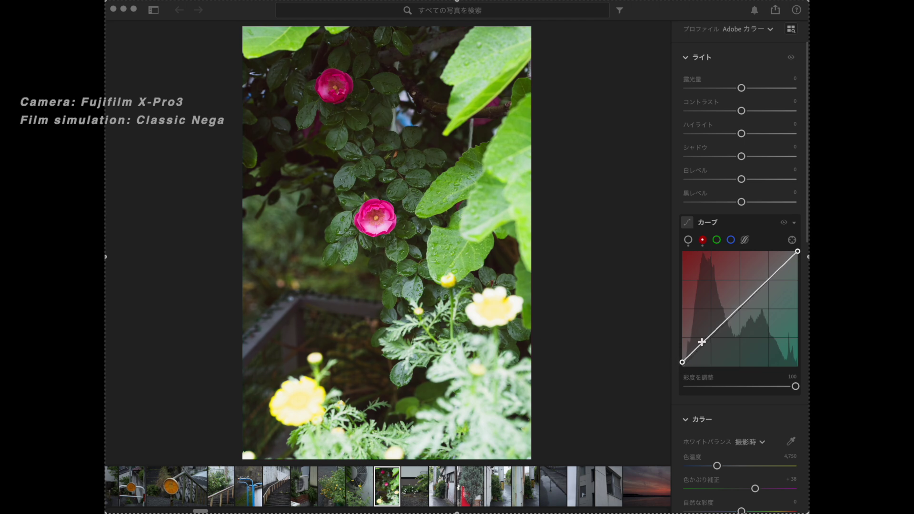
drag(713, 336, 710, 339)
drag(767, 281, 770, 277)
drag(798, 251, 800, 255)
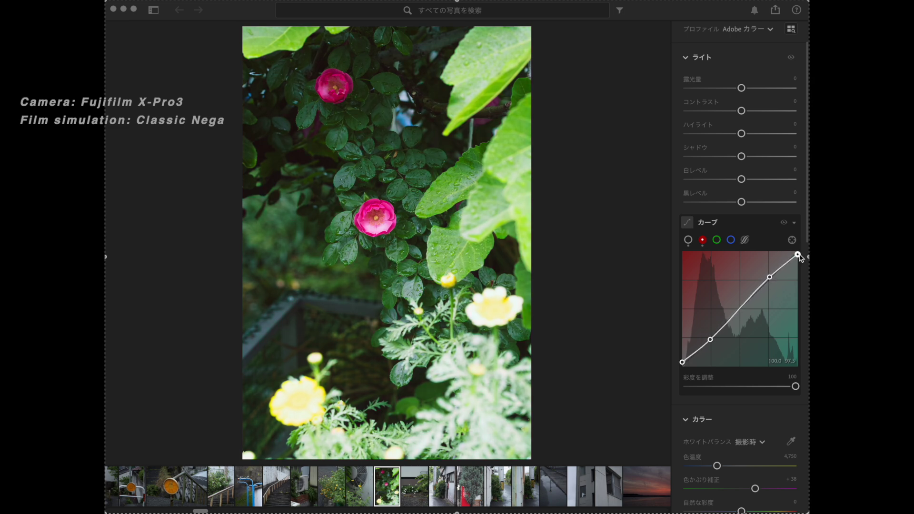
Shape the green channel curve into a gentle S with a slightly raised black point and a slightly lowered white point
click(717, 241)
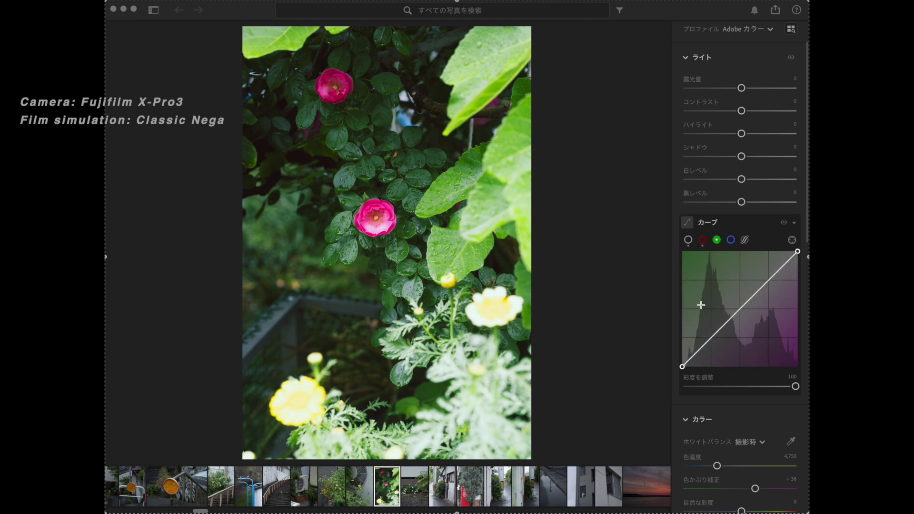
drag(683, 366, 683, 364)
drag(710, 338, 711, 340)
drag(770, 278, 799, 255)
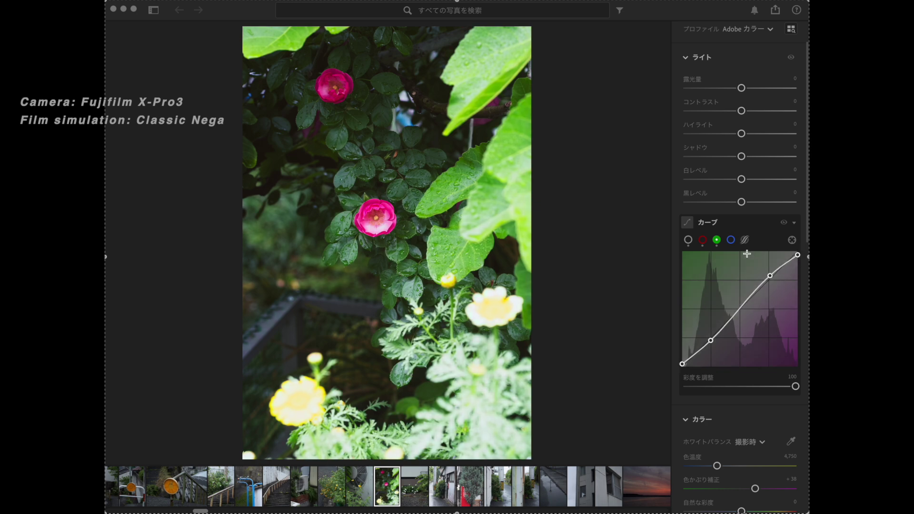
Give the blue channel curve a gentle S with softened black and white points, and return to the main tone curve
click(731, 240)
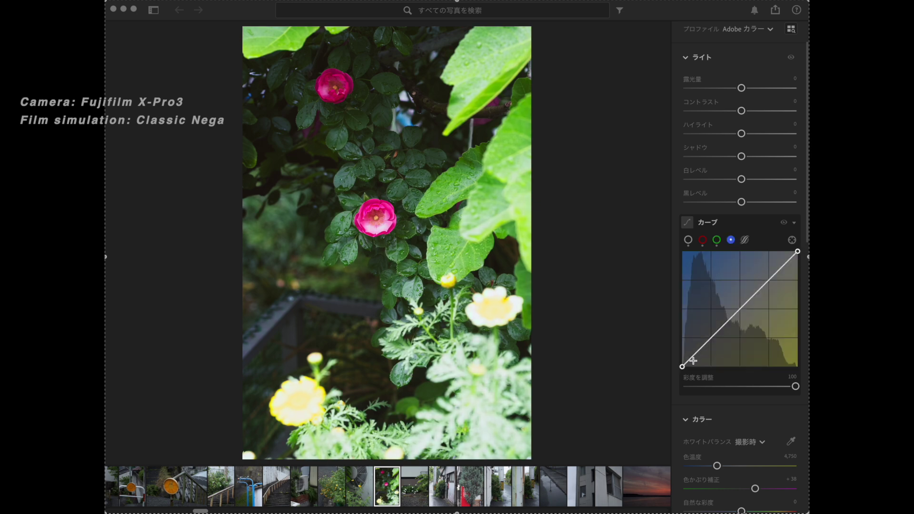
drag(683, 367, 682, 364)
drag(711, 337, 712, 342)
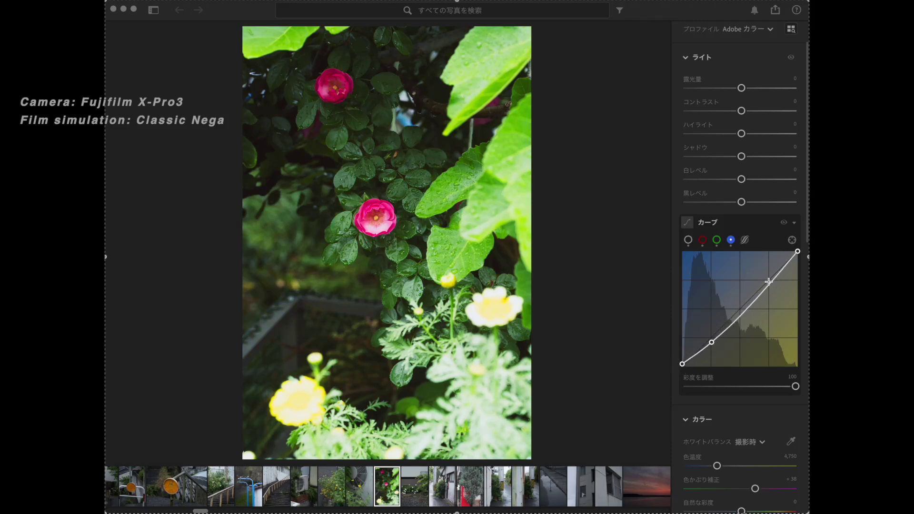
drag(769, 281, 770, 278)
drag(799, 250, 802, 257)
click(688, 241)
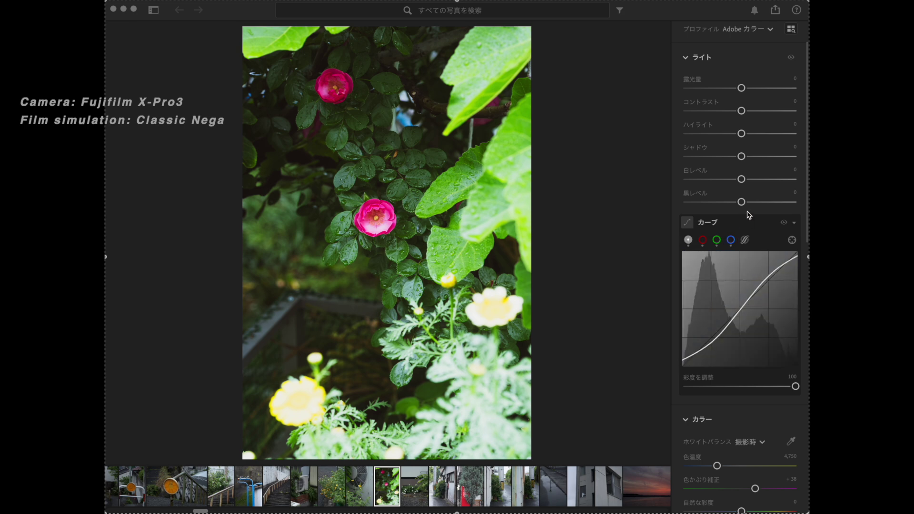
Set the photo's vibrance (自然な彩度) to +22 and its overall saturation (彩度) to -20
scroll(707, 280, down, 2)
scroll(707, 280, down, 3)
scroll(710, 282, down, 4)
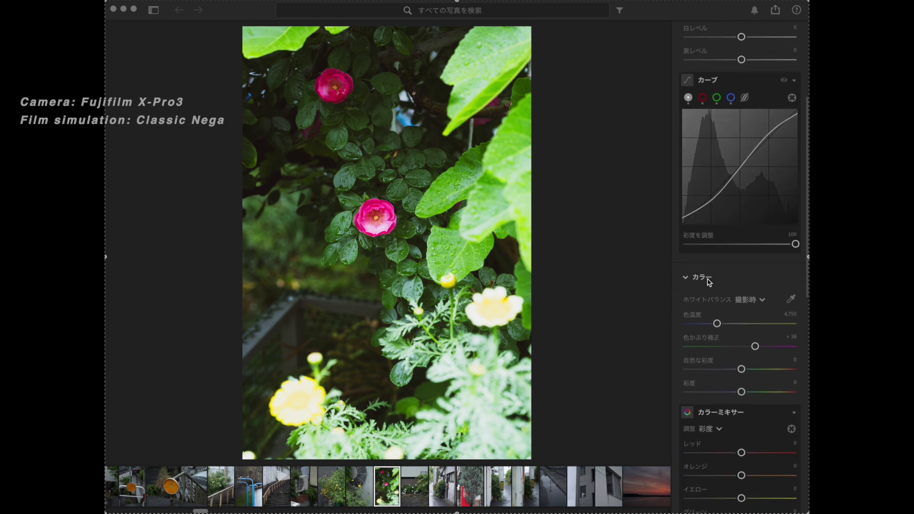
scroll(709, 282, down, 1)
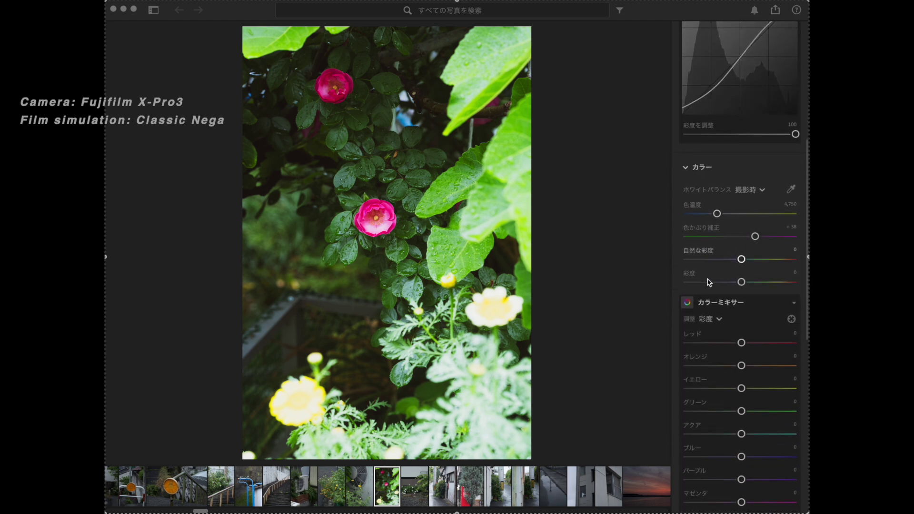
mouse_move(709, 282)
click(752, 260)
drag(752, 260, 753, 260)
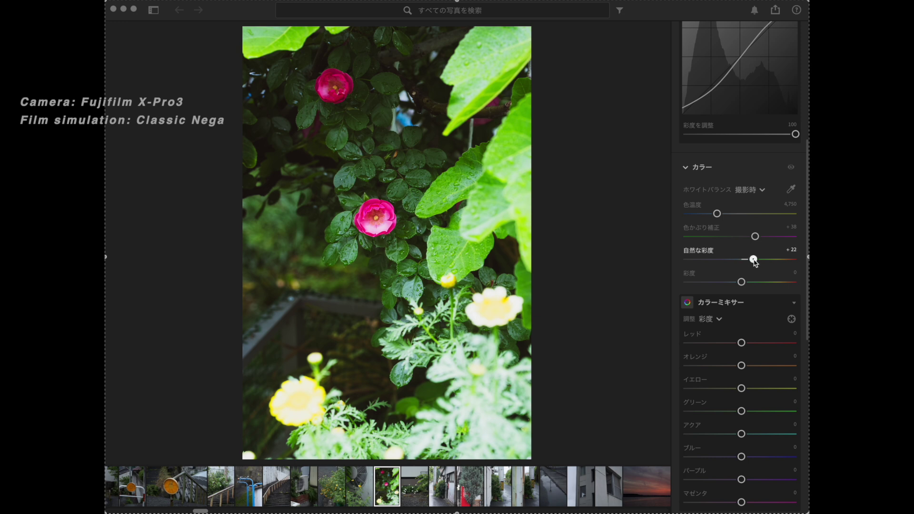
click(732, 284)
drag(732, 283, 732, 283)
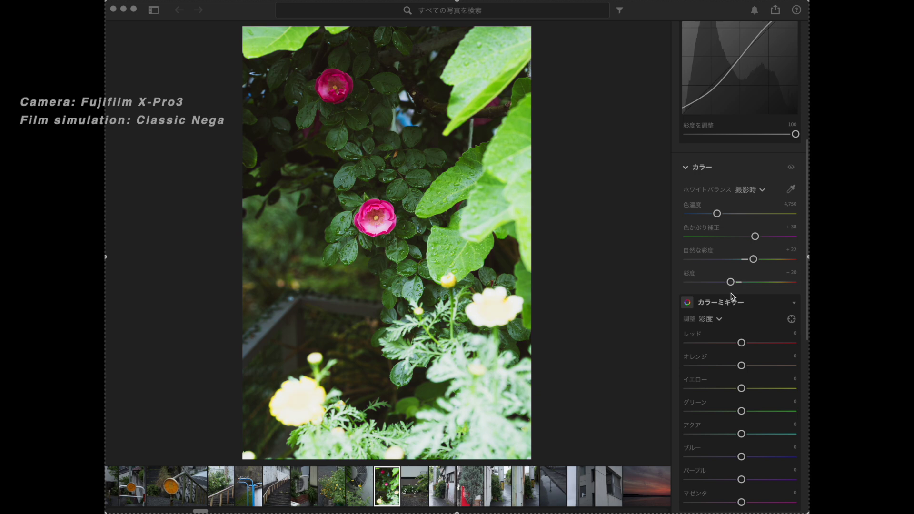
Reduce the saturation of green (グリーン) to -27 and yellow (イエロー) to -24 in the Color Mixer
scroll(733, 306, down, 3)
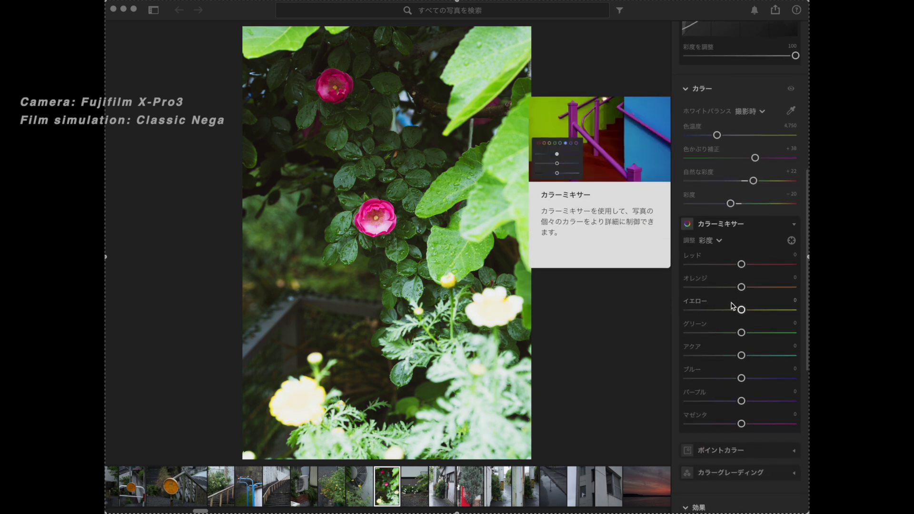
scroll(733, 306, down, 2)
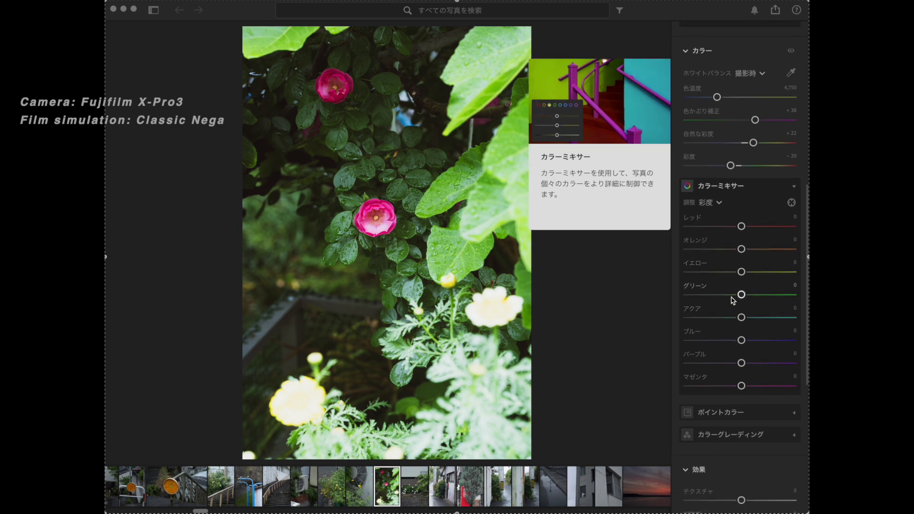
click(727, 295)
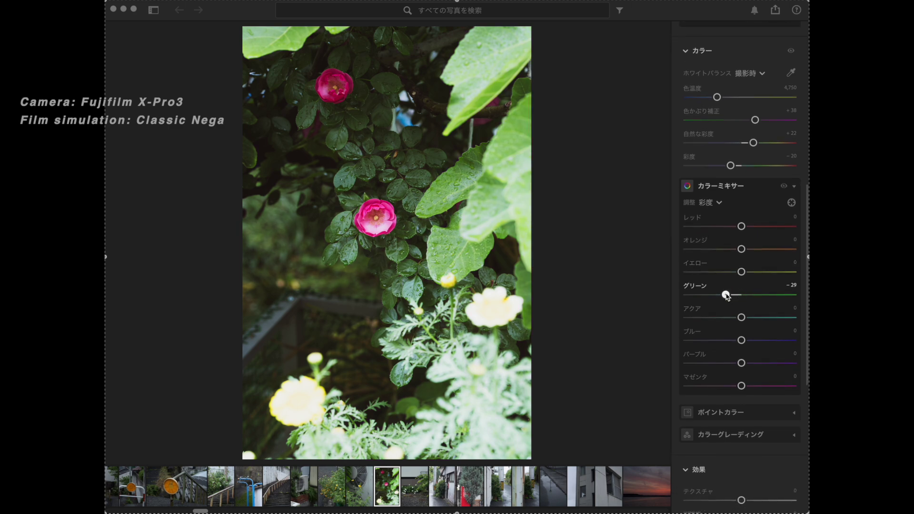
drag(726, 294, 727, 296)
drag(730, 274, 729, 273)
Set the photo's clarity (明瞭度) effect to -10
scroll(720, 322, down, 1)
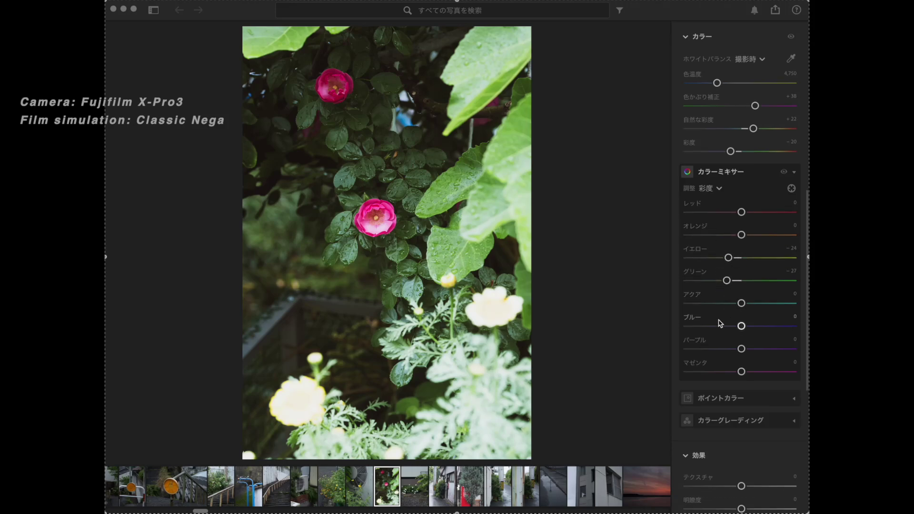
scroll(720, 323, down, 5)
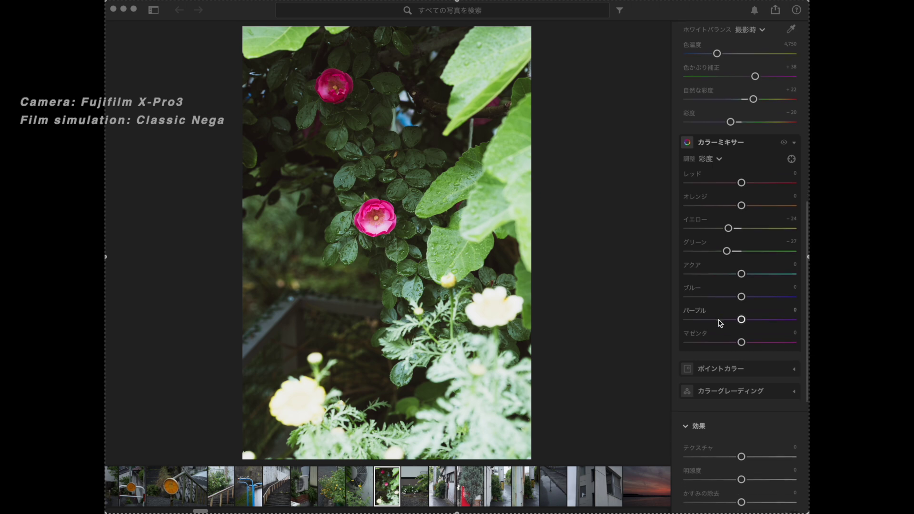
scroll(720, 324, down, 3)
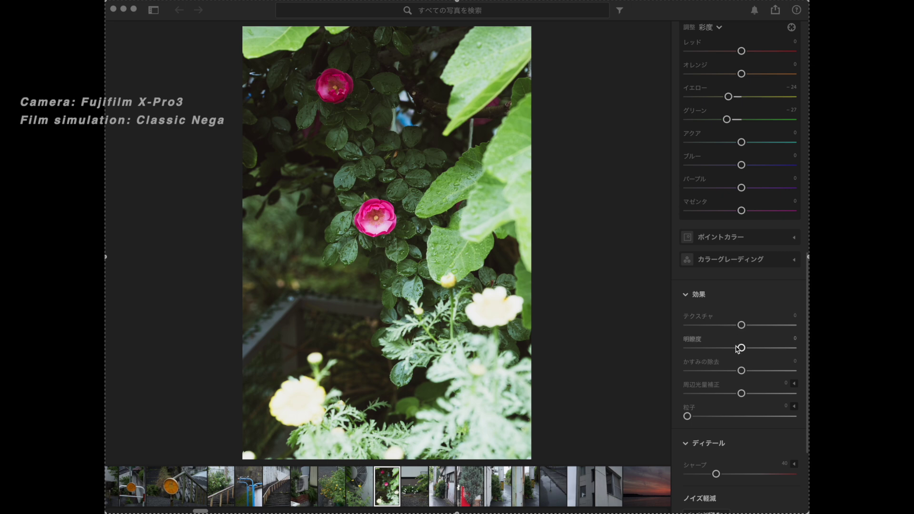
drag(741, 348, 737, 349)
Adjust the light settings to highlights -18, shadows +12, whites -13 and blacks -13
scroll(738, 321, up, 10)
scroll(736, 321, up, 12)
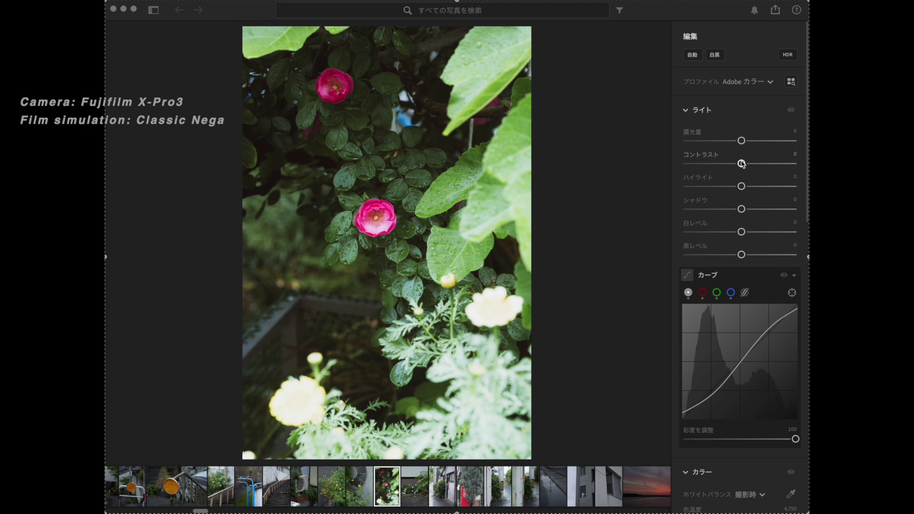
drag(741, 186, 733, 190)
drag(746, 208, 752, 208)
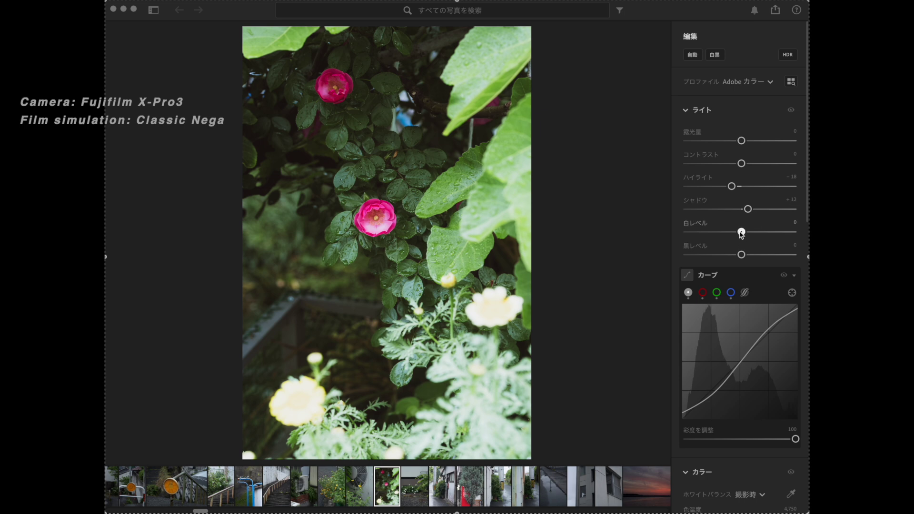
drag(742, 233, 735, 234)
drag(743, 256, 736, 256)
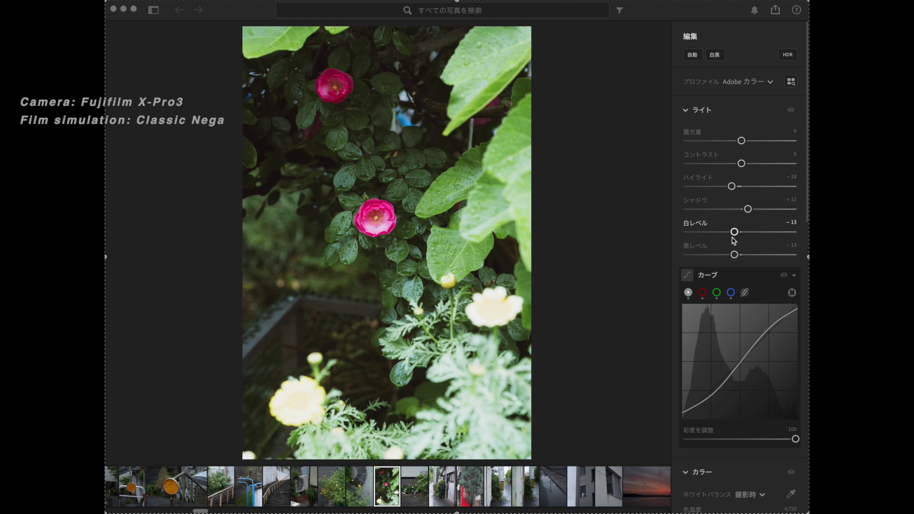
Brighten the photo by setting the exposure (露光量) to +0.64
scroll(734, 238, down, 5)
scroll(735, 241, down, 2)
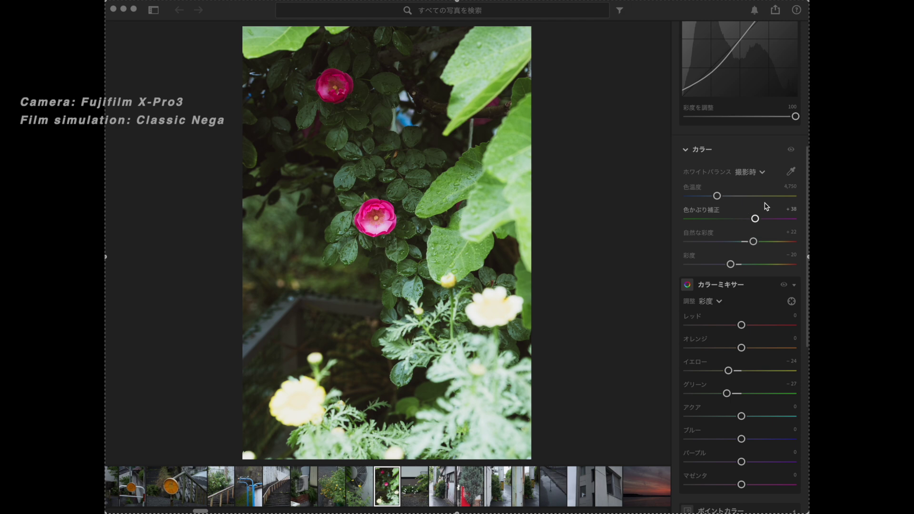
scroll(767, 206, up, 8)
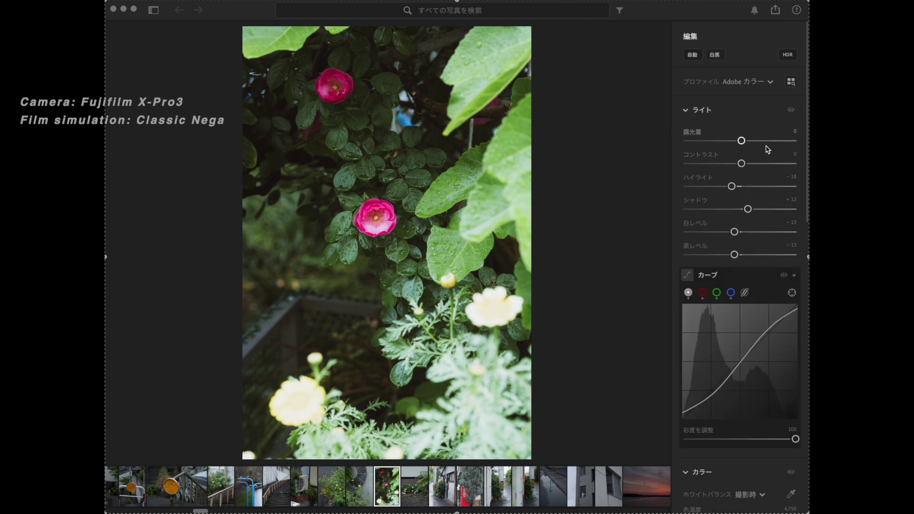
drag(744, 142, 752, 141)
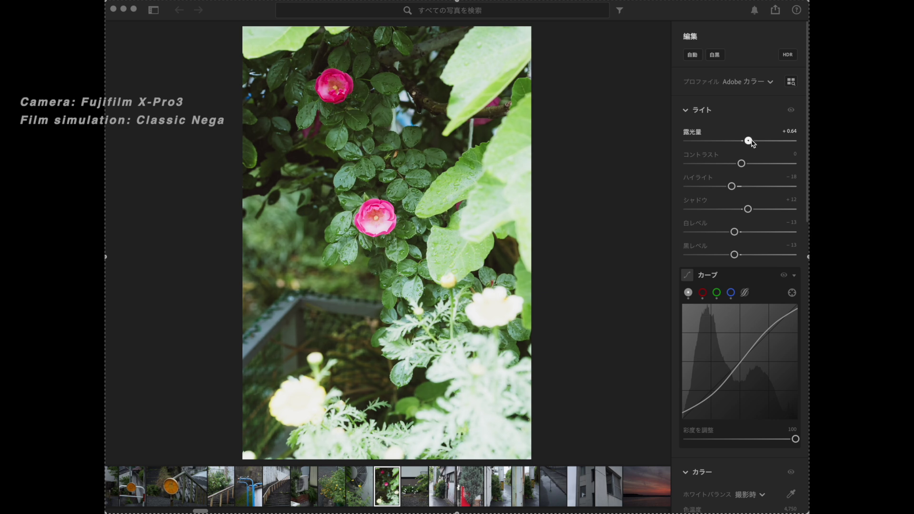
Reduce the Color Mixer saturation of red (レッド) to -32 and magenta (マゼンタ) to -35
scroll(718, 200, down, 10)
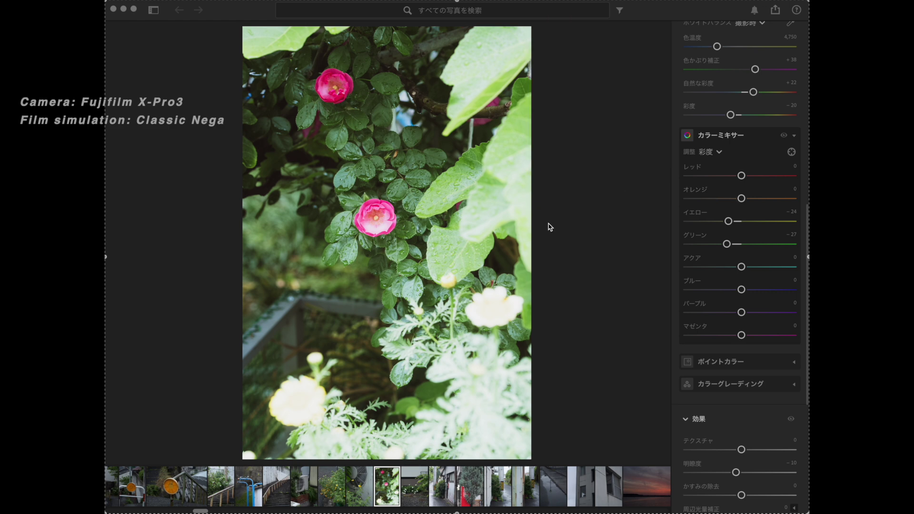
drag(734, 176, 729, 178)
drag(742, 336, 723, 338)
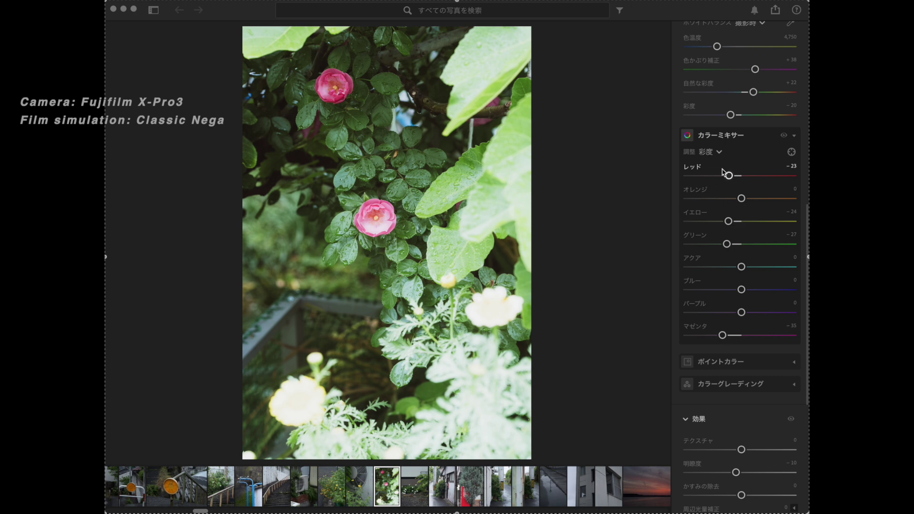
drag(726, 176, 723, 177)
Fine-tune the Color Mixer saturation of green (グリーン) to -26
scroll(741, 175, up, 4)
scroll(741, 175, up, 14)
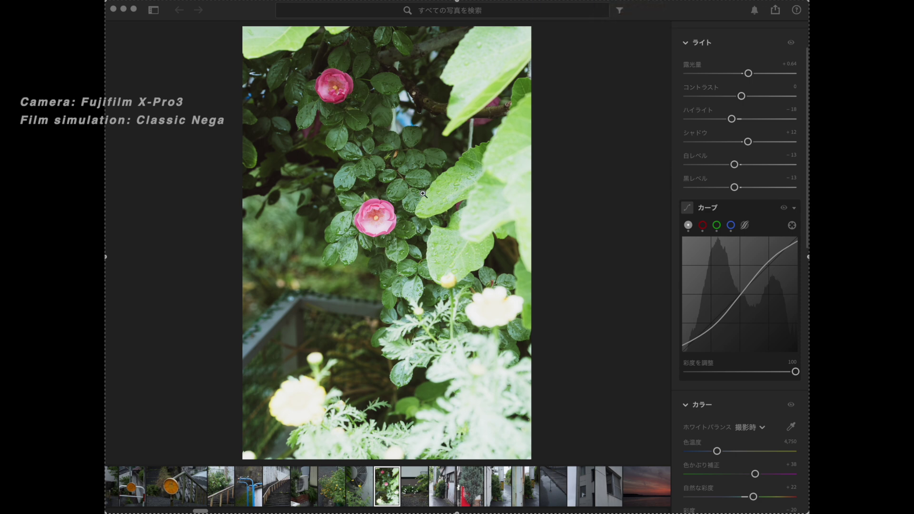
scroll(746, 225, down, 14)
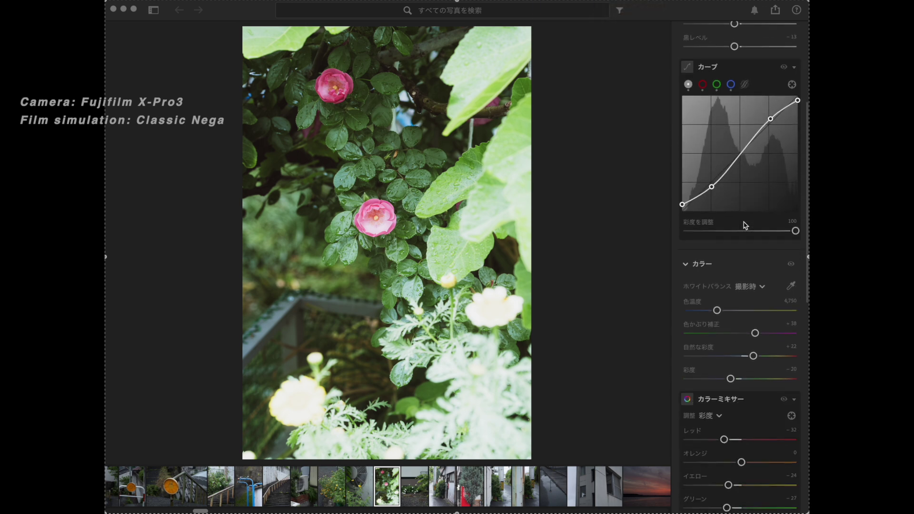
scroll(746, 225, down, 1)
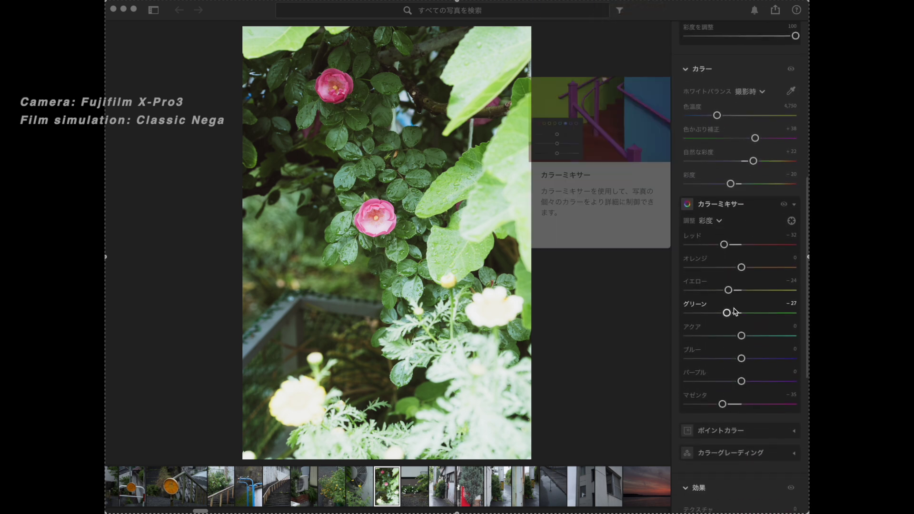
mouse_move(727, 315)
mouse_down()
mouse_move(709, 317)
mouse_move(727, 316)
mouse_up()
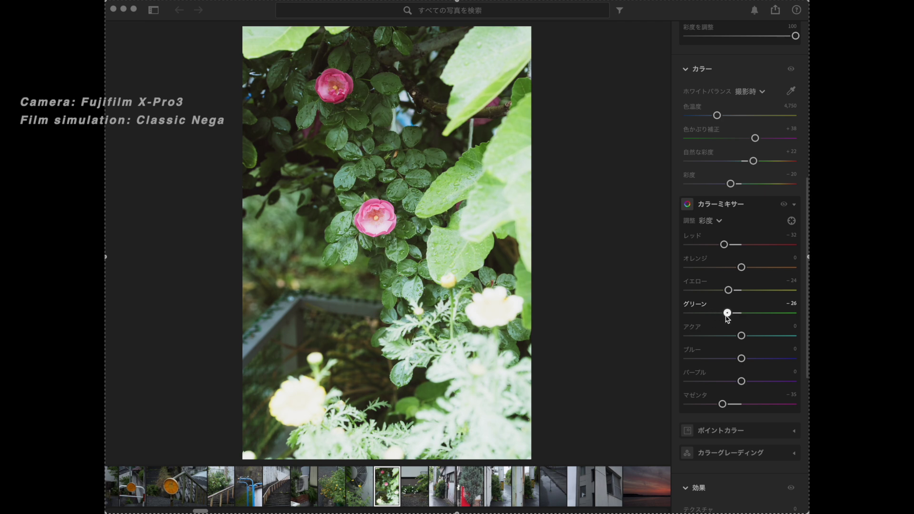
Raise the Color Mixer luminance (輝度) of green (グリーン) to +17
click(717, 221)
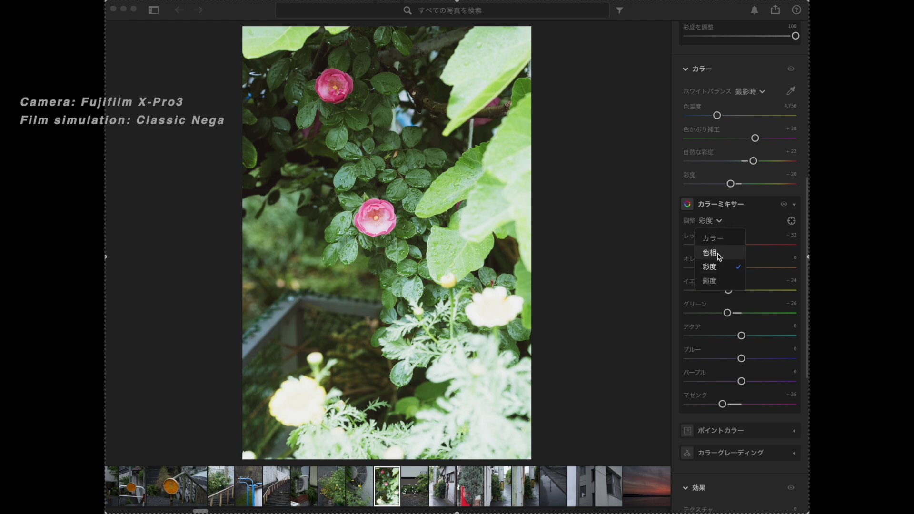
click(721, 282)
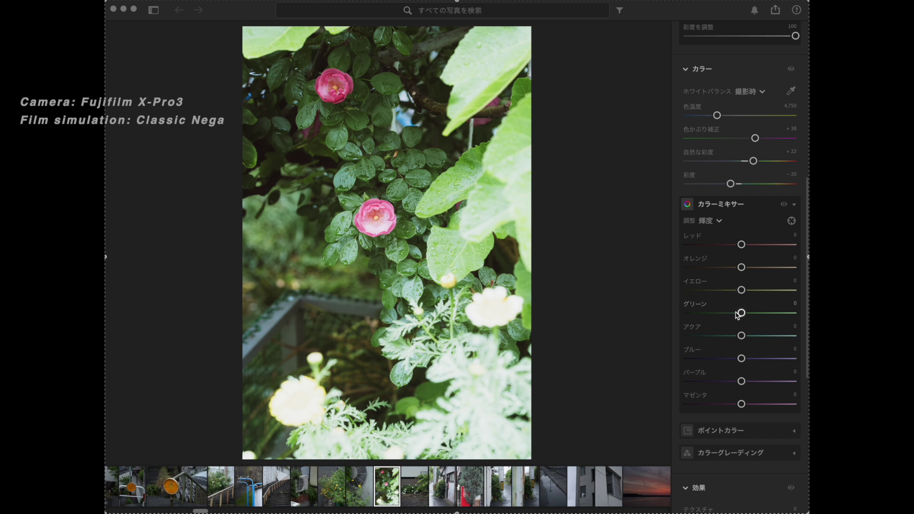
drag(739, 315, 752, 317)
Shift the Color Mixer hue (色相) of green (グリーン) to -8 and reset the yellow (イエロー) hue to 0
click(710, 222)
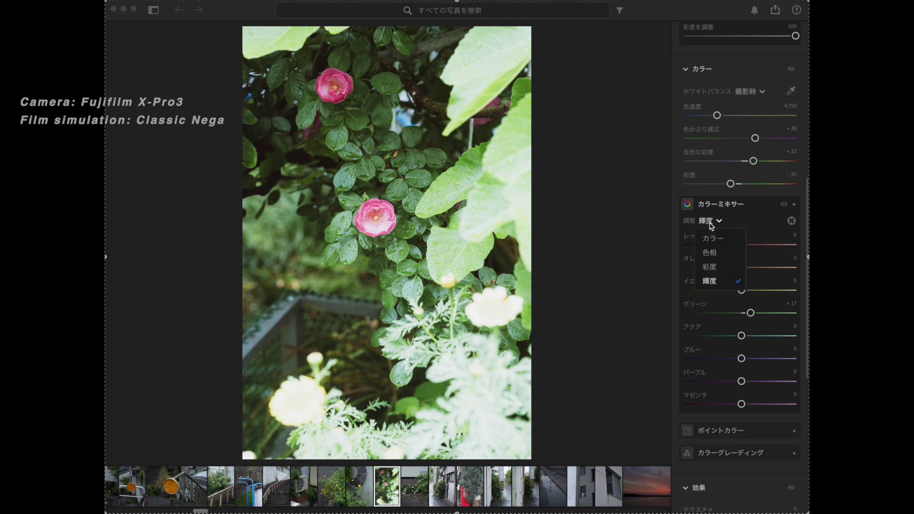
click(713, 252)
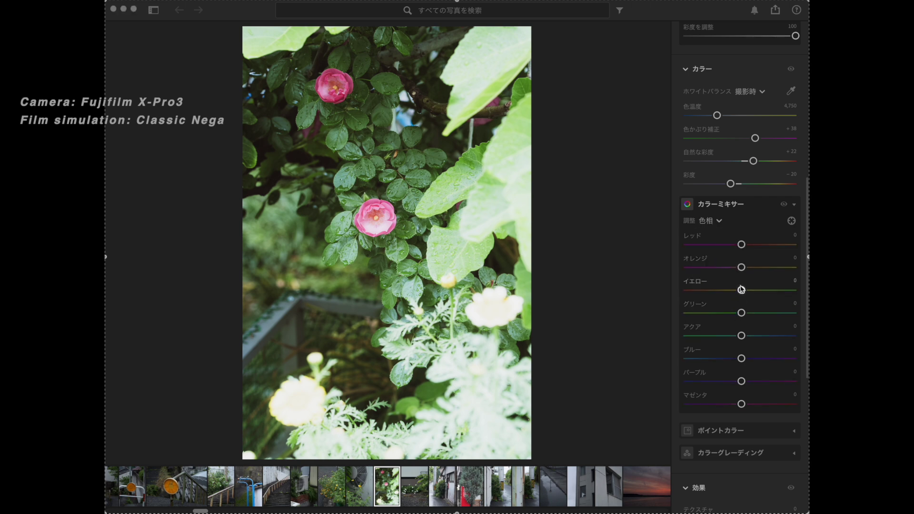
drag(744, 292, 741, 314)
double_click(694, 283)
Lower the exposure (露光量) to +0.44 and set the shadows (シャドウ) to +13
scroll(744, 292, up, 5)
scroll(746, 291, up, 1)
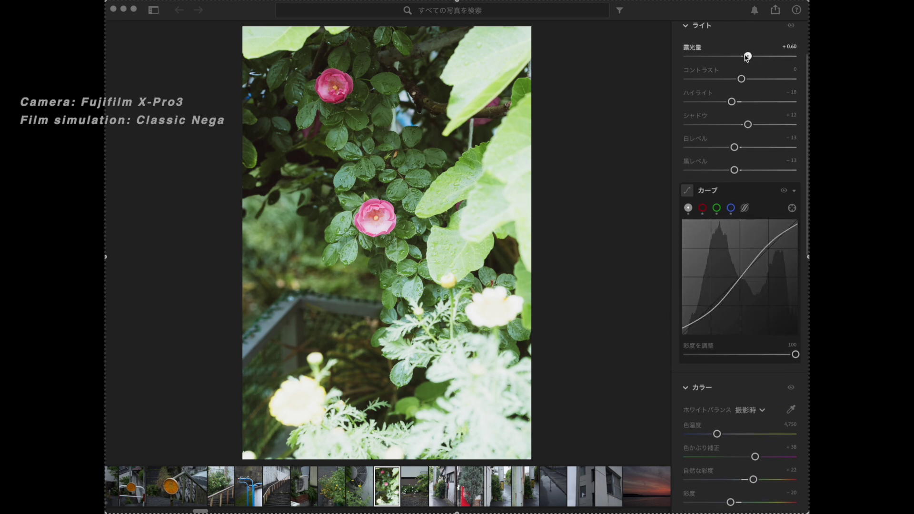
drag(748, 56, 744, 56)
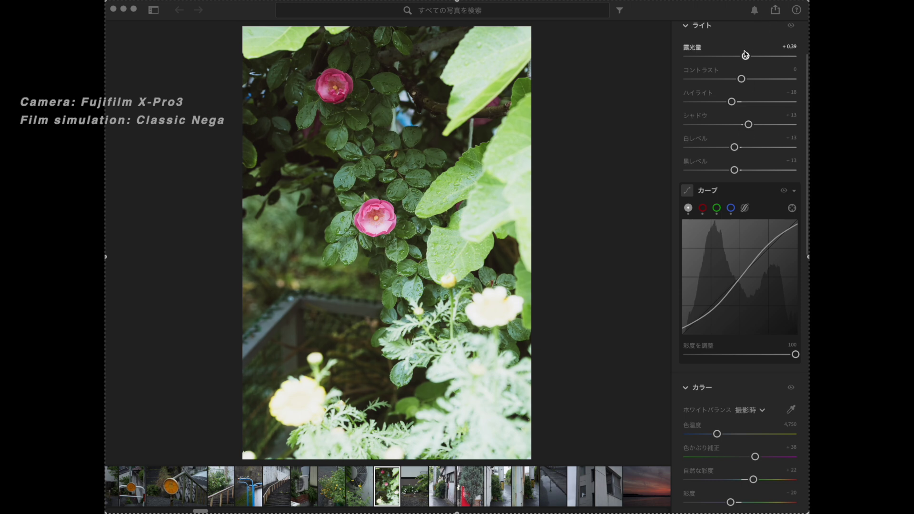
drag(746, 58, 747, 58)
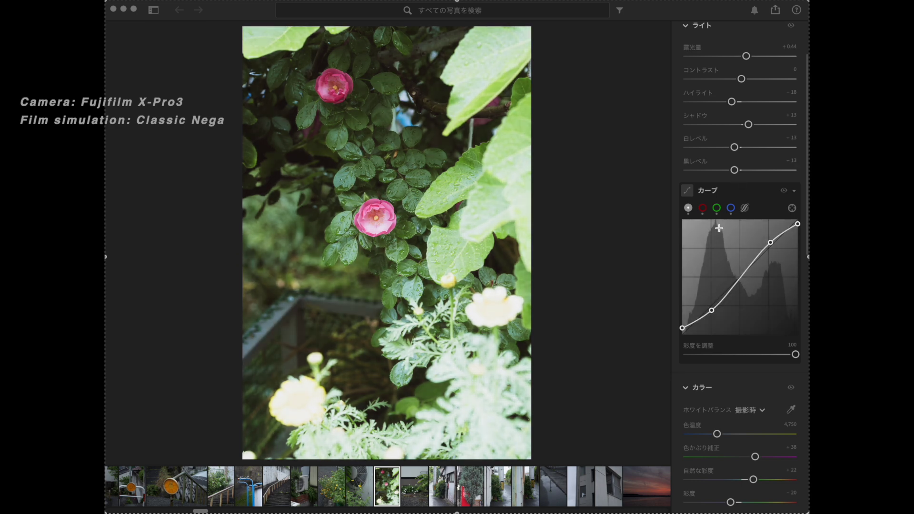
Lift the midtones of the main tone curve with a point at about 42.7 / 49.8 and check the pink rose up close
click(704, 210)
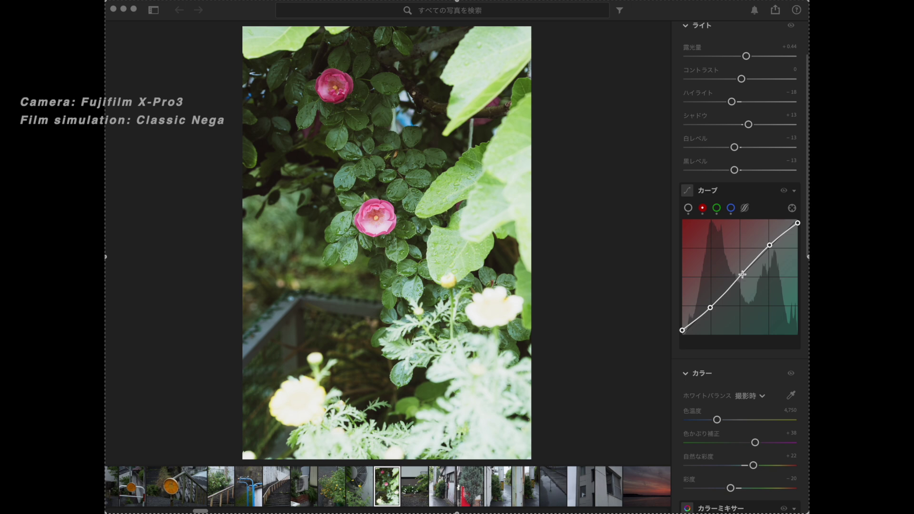
drag(742, 275, 742, 265)
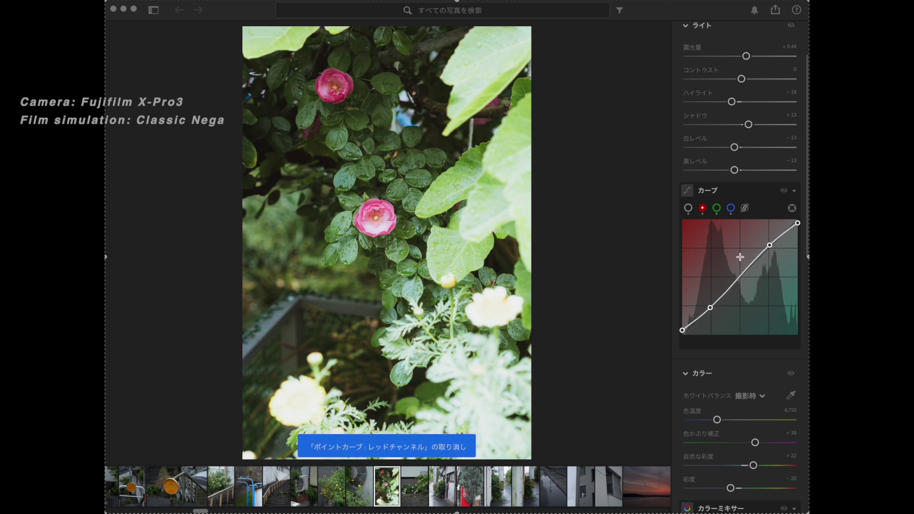
click(688, 208)
mouse_move(740, 281)
mouse_down()
mouse_move(740, 265)
mouse_move(749, 270)
mouse_move(738, 268)
mouse_move(733, 282)
mouse_up()
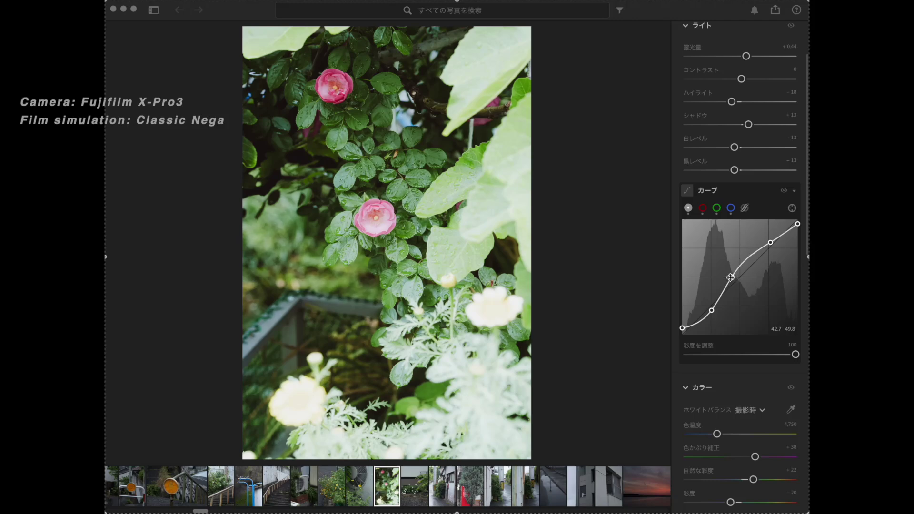
click(372, 201)
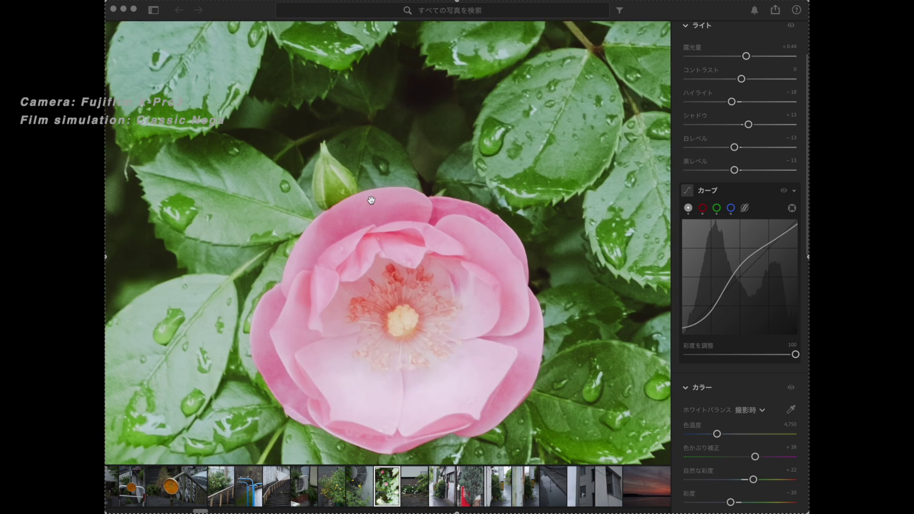
click(395, 238)
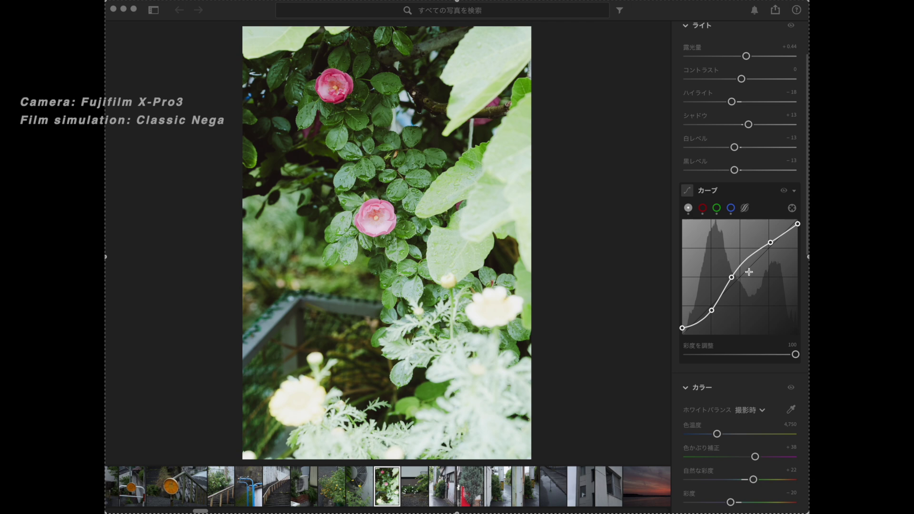
Reduce the Color Mixer saturation (彩度) of red (レッド) to -56
scroll(749, 272, down, 10)
click(713, 201)
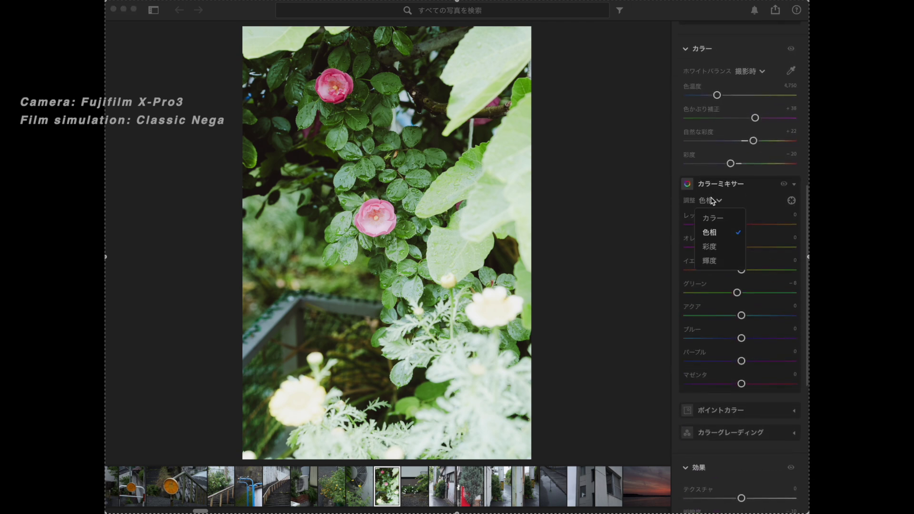
click(711, 247)
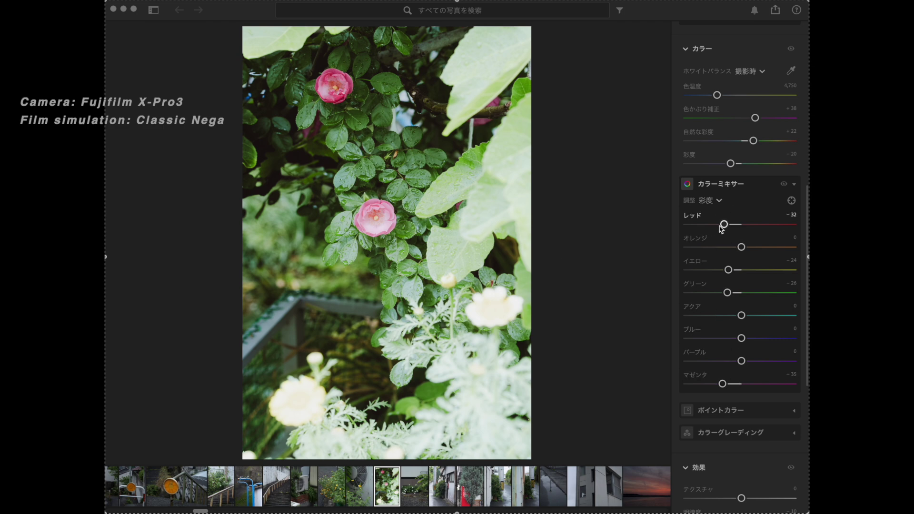
drag(723, 225, 710, 225)
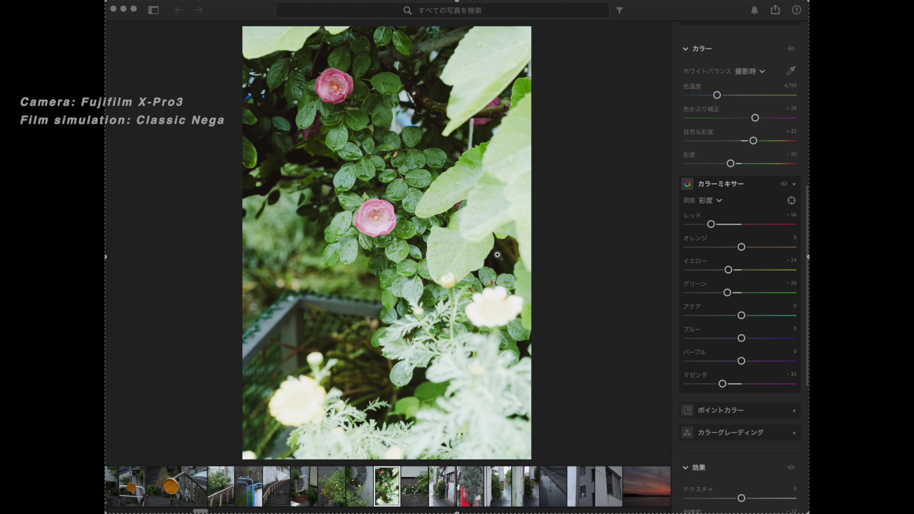
Raise the red channel curve's midtones with a point at about 47.1 / 54.1
scroll(719, 228, up, 10)
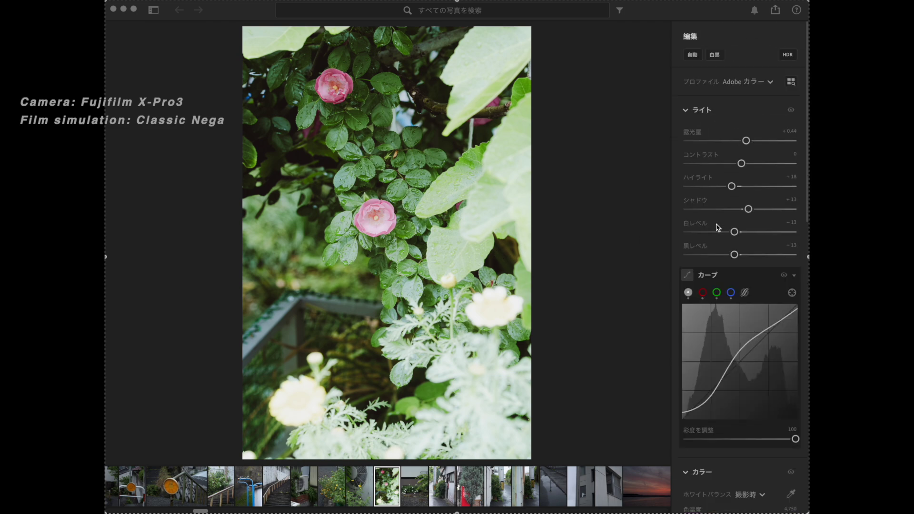
click(704, 293)
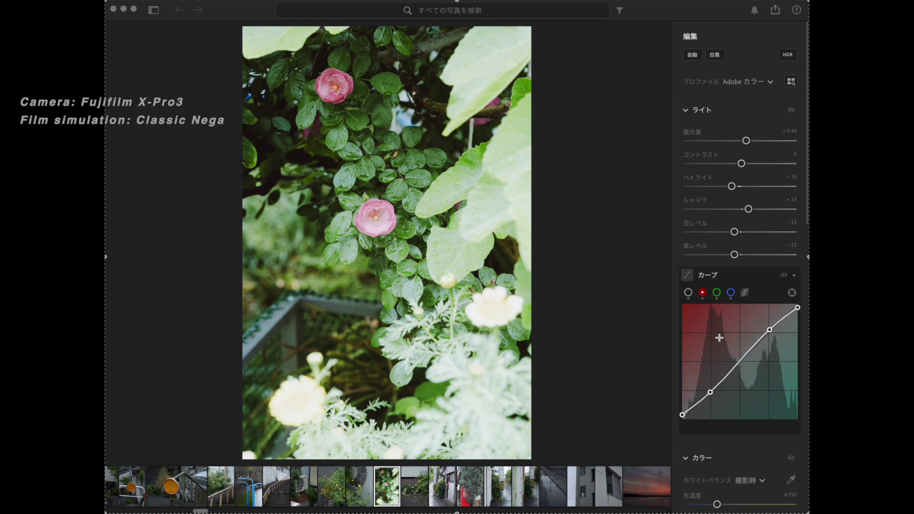
drag(736, 365, 738, 360)
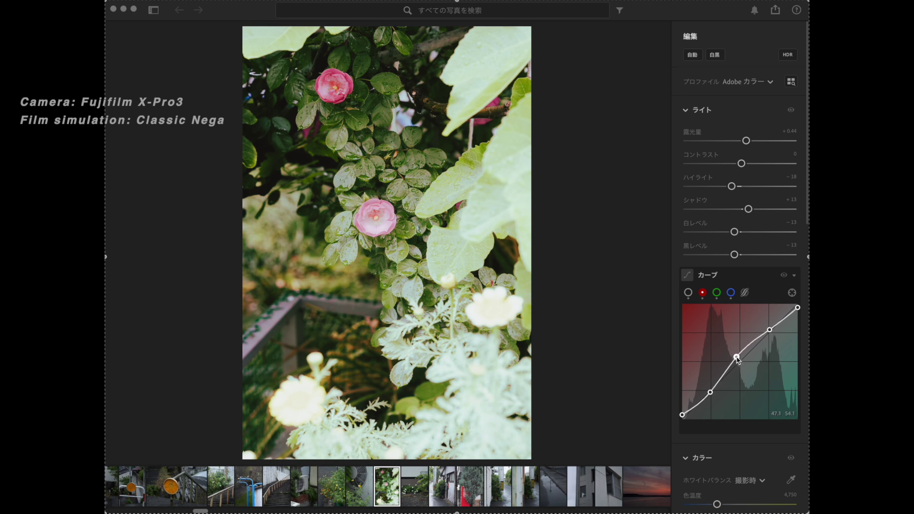
Lower the green channel curve's midtones with a point at about 50.6 / 48.2 and slightly adjust the blue channel curve's midtones
click(717, 294)
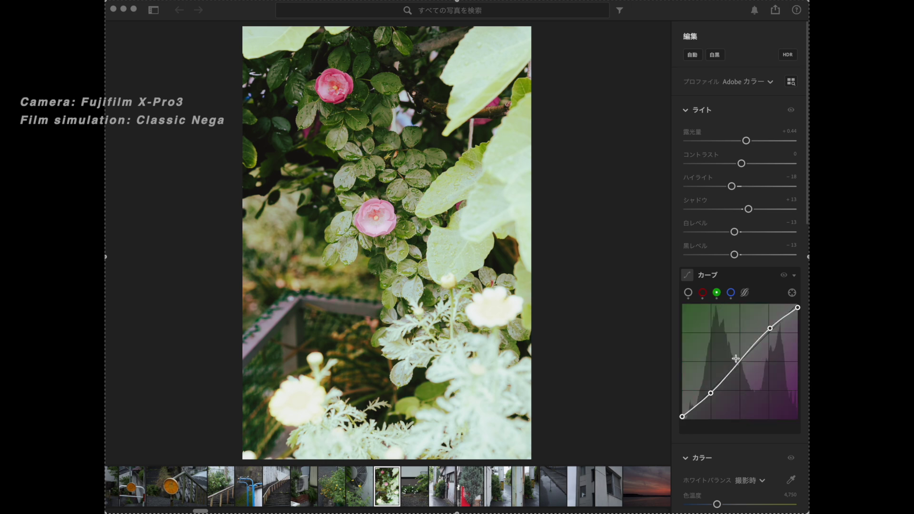
click(739, 360)
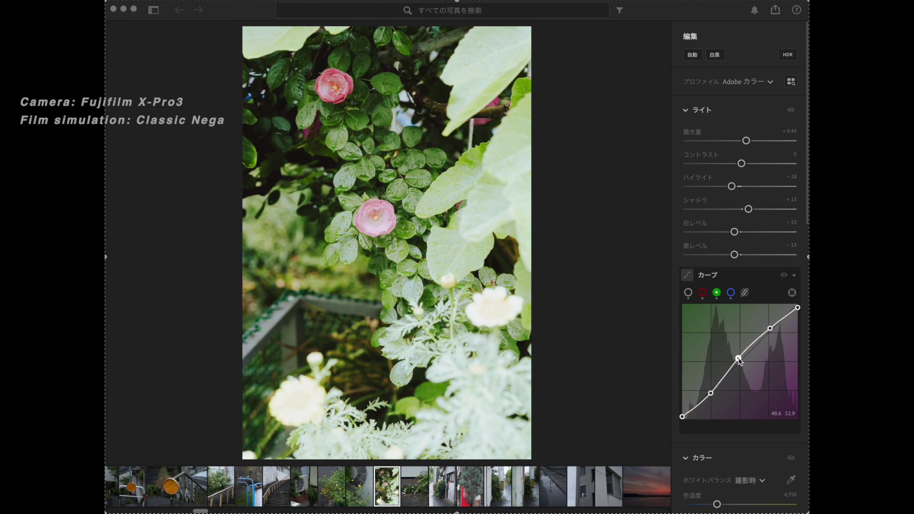
drag(738, 362, 741, 366)
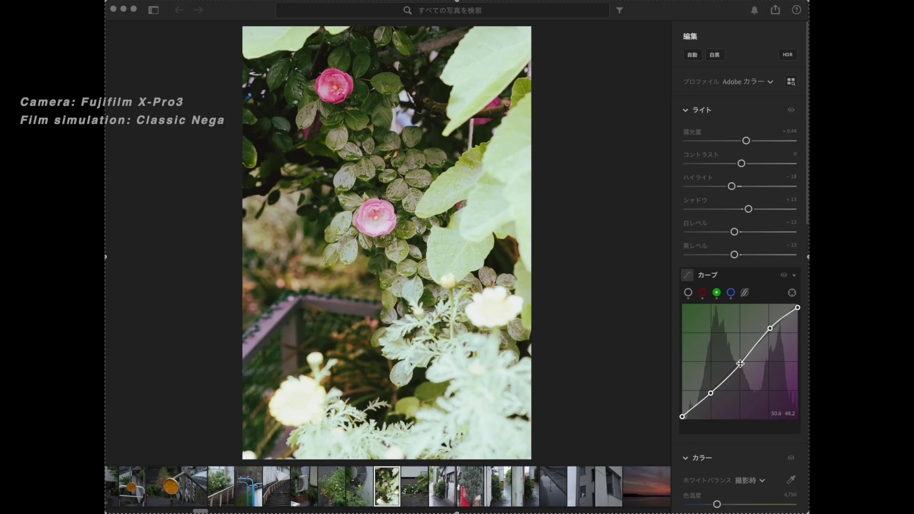
click(731, 293)
mouse_move(738, 370)
mouse_down()
mouse_move(739, 360)
mouse_move(740, 370)
mouse_up()
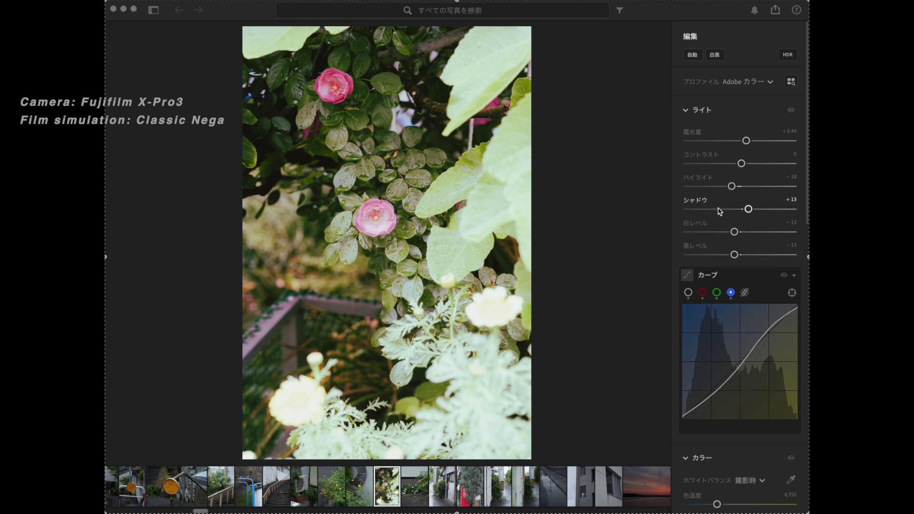
Reduce the highlights (ハイライト) to -39 and the exposure (露光量) to +0.29
scroll(720, 212, down, 1)
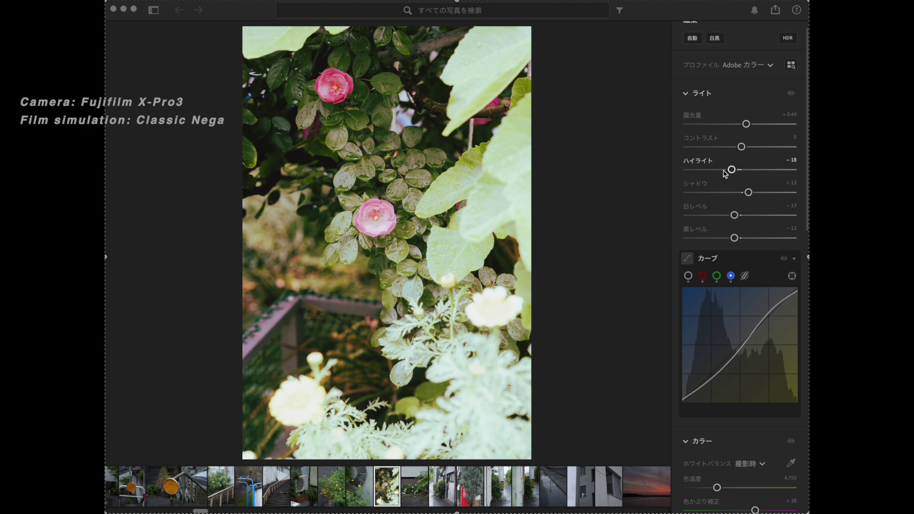
drag(732, 170, 721, 171)
drag(747, 124, 748, 127)
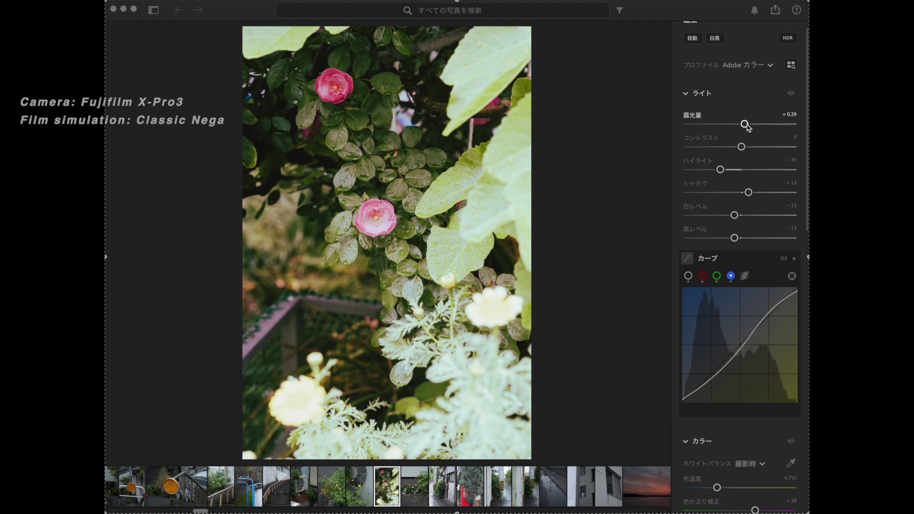
Reduce the Color Mixer saturation of red (レッド) to -94
scroll(747, 180, down, 10)
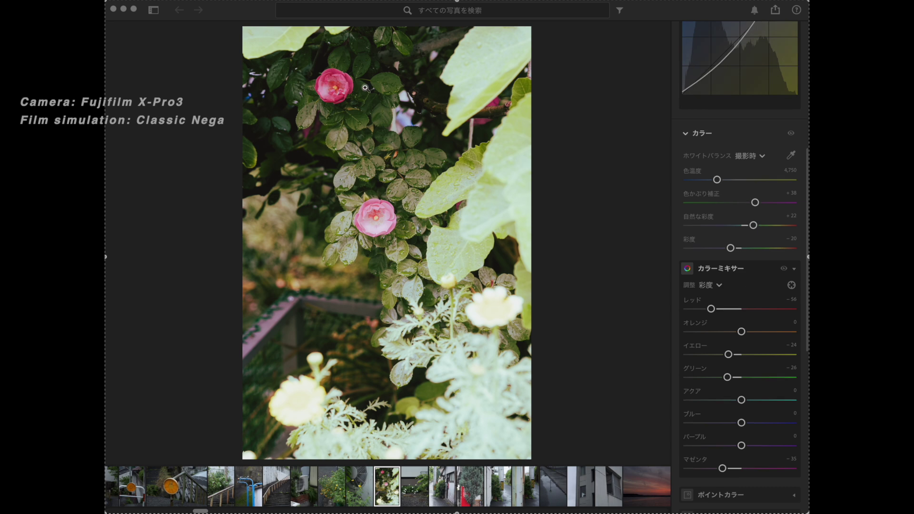
drag(711, 308, 690, 312)
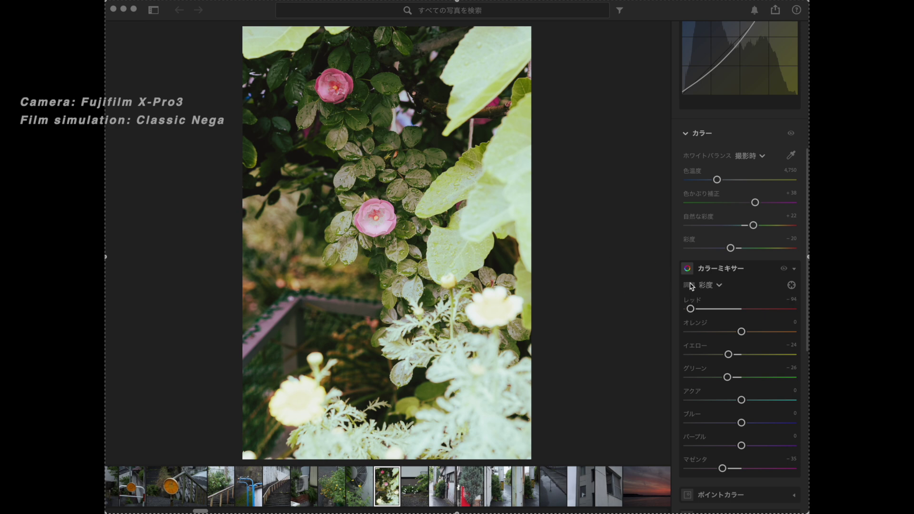
Set the blacks (黒レベル) to -16 and fine-tune the whites (白レベル)
scroll(691, 286, up, 5)
scroll(691, 286, up, 4)
mouse_move(732, 255)
mouse_down()
mouse_move(717, 256)
mouse_move(736, 259)
mouse_up()
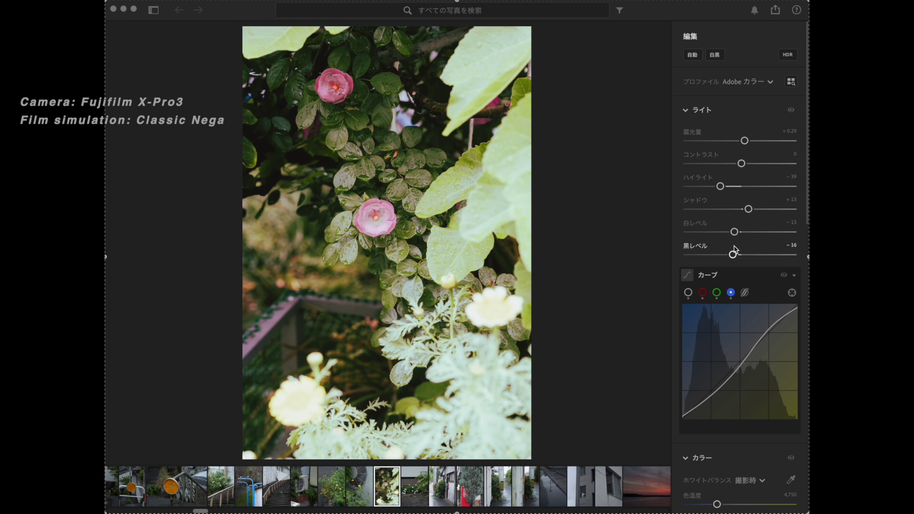
drag(725, 233, 734, 236)
Darken the photo's corners by setting the vignette (周辺光量補正) to -29
scroll(741, 244, down, 5)
scroll(739, 244, down, 6)
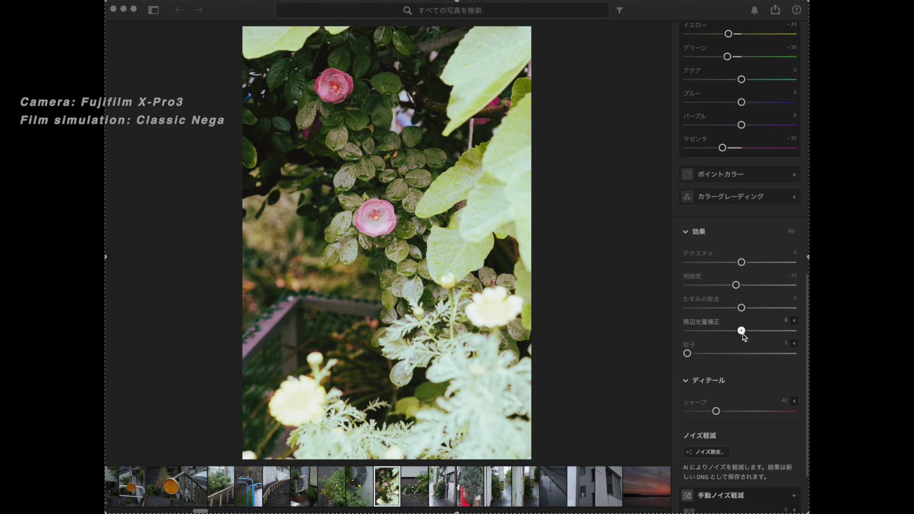
drag(743, 334, 725, 339)
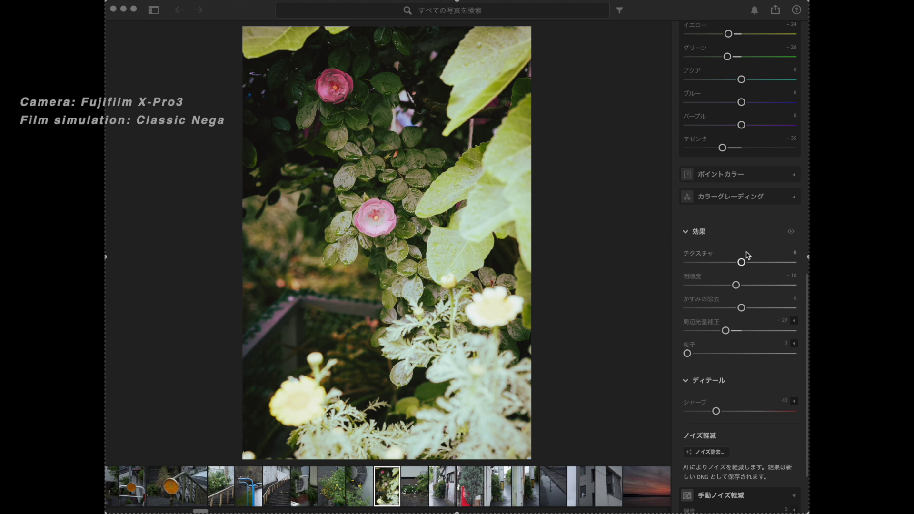
Set the Color Mixer's green (グリーン) to saturation -25 and luminance +43
scroll(747, 255, up, 5)
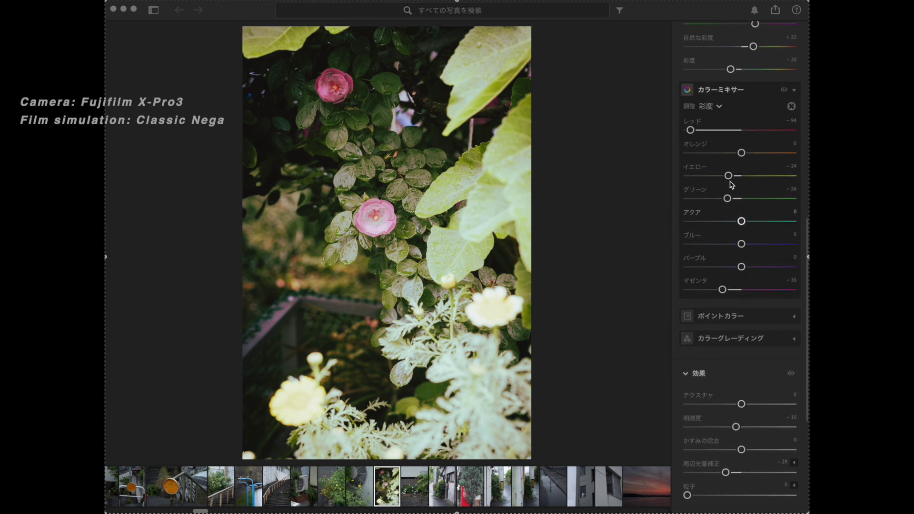
drag(724, 203, 728, 201)
click(710, 106)
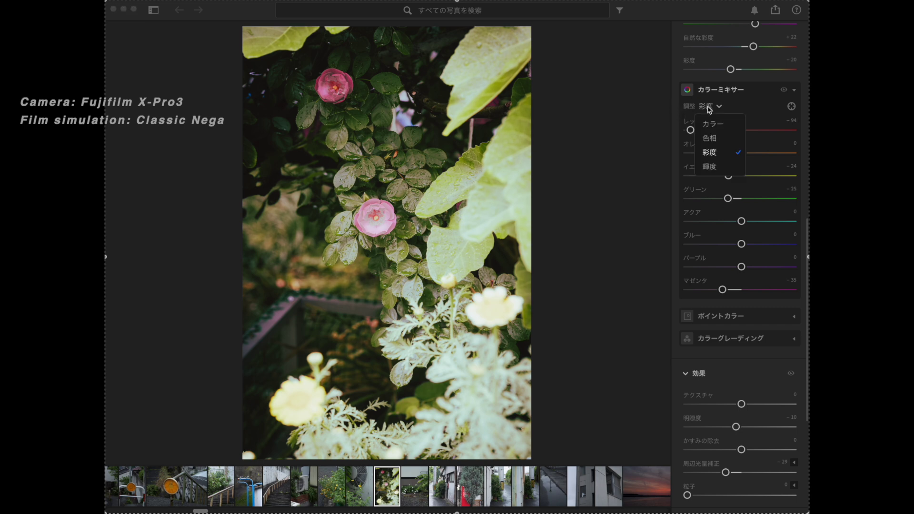
click(711, 166)
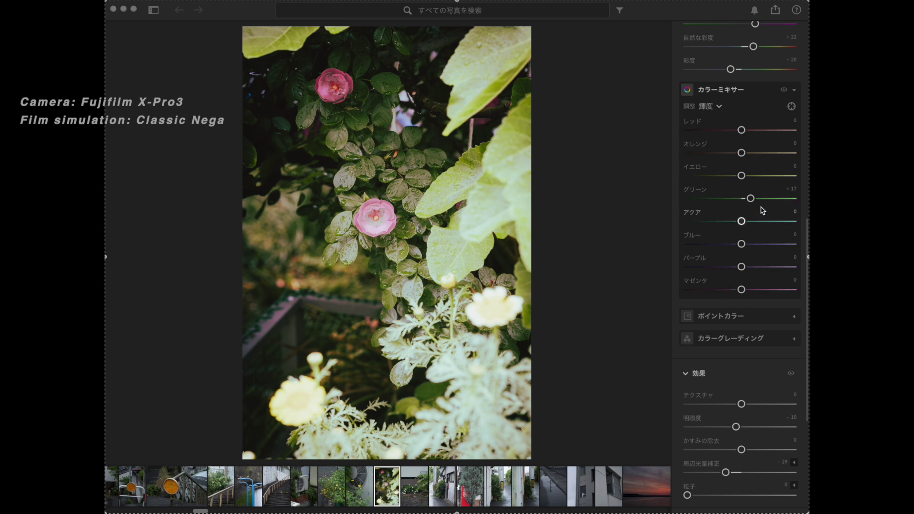
drag(764, 203, 768, 202)
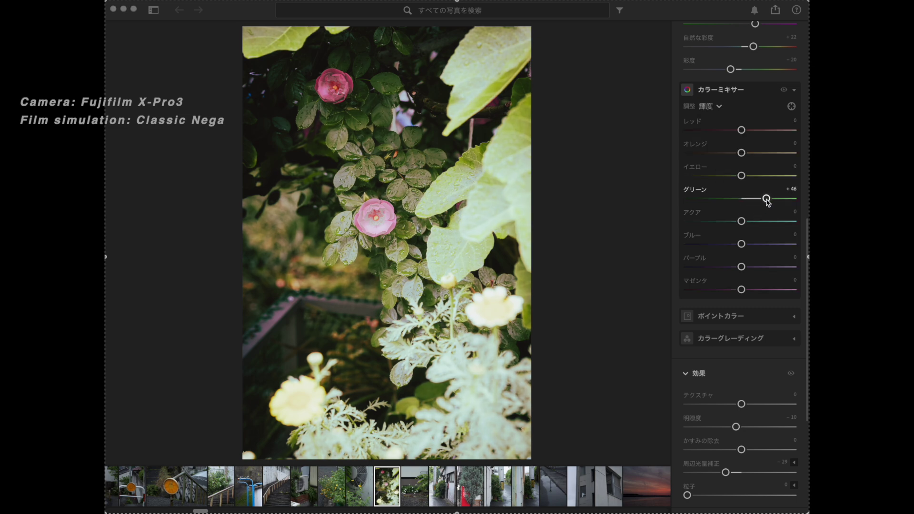
drag(767, 201, 766, 202)
Browse the neighbouring photos in the filmstrip for comparison and return to the edited rose photo
key(Left)
key(Right)
key(Left)
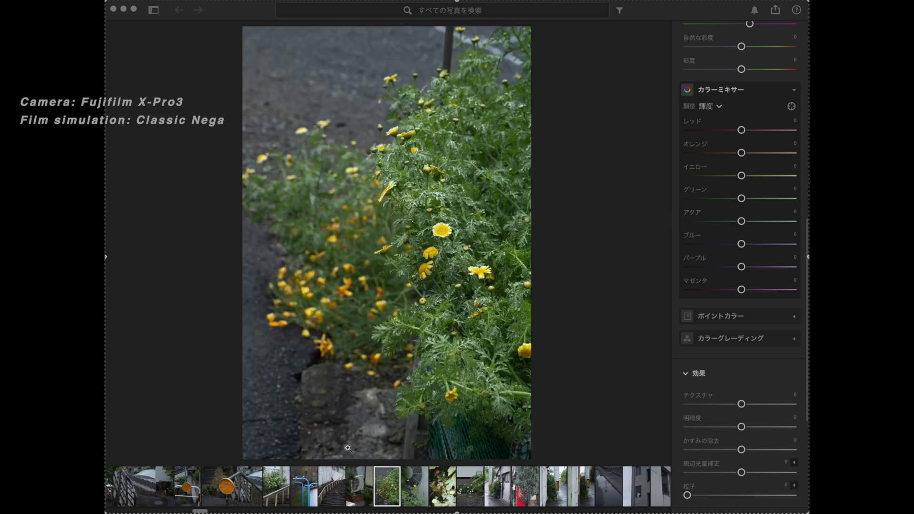
scroll(317, 490, right, 2)
scroll(317, 491, right, 1)
scroll(377, 489, left, 10)
scroll(376, 489, left, 10)
scroll(376, 489, right, 10)
scroll(376, 489, right, 2)
click(189, 498)
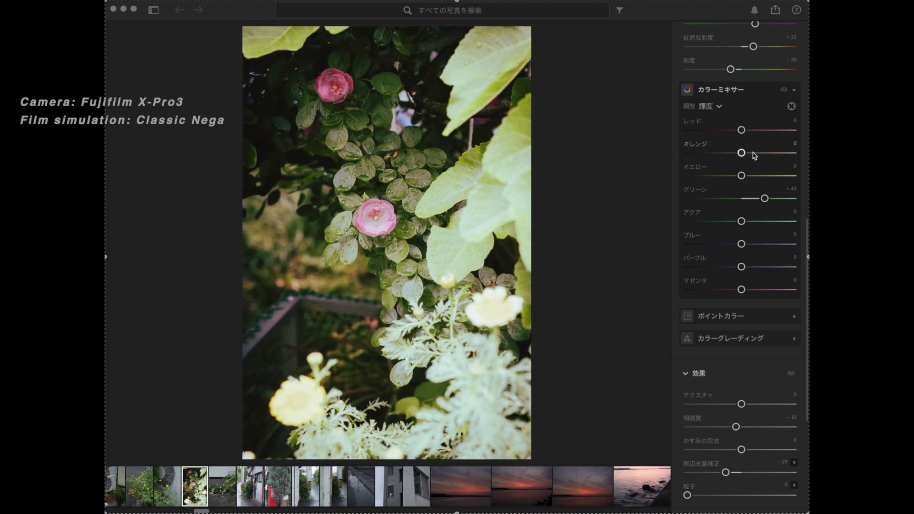
Set the exposure (露光量) to +0.32 and lower the contrast (コントラスト) to -11
scroll(743, 154, up, 15)
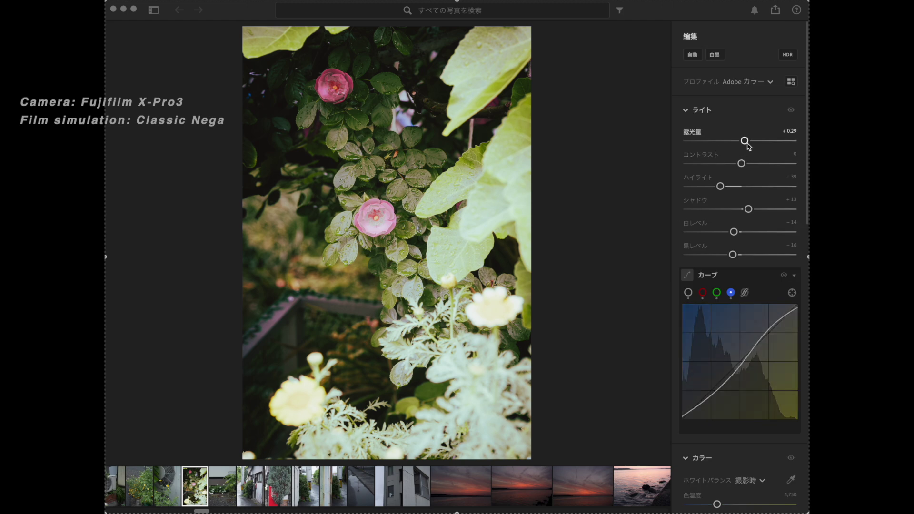
drag(747, 144, 749, 145)
drag(745, 146, 747, 146)
drag(744, 166, 738, 167)
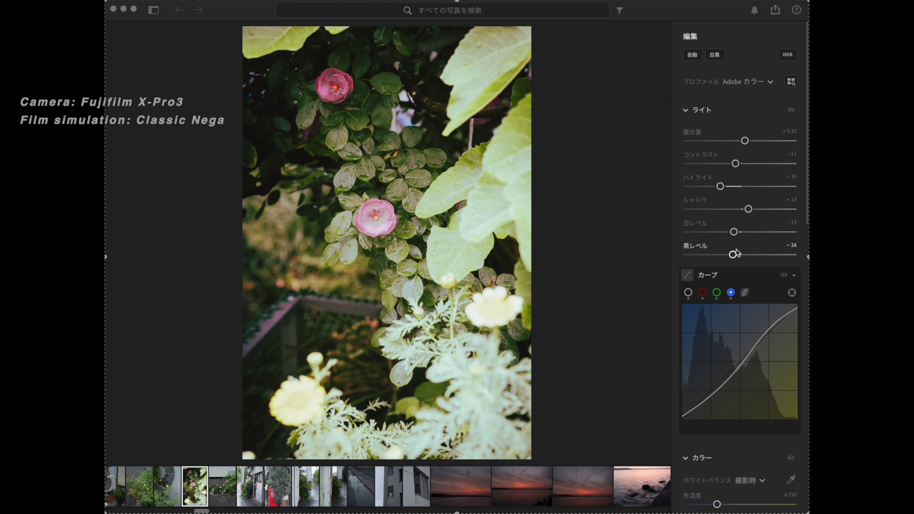
Set dehaze (かすみの除去) to -5 and reduce the exposure (露光量) to +0.13
scroll(736, 247, down, 10)
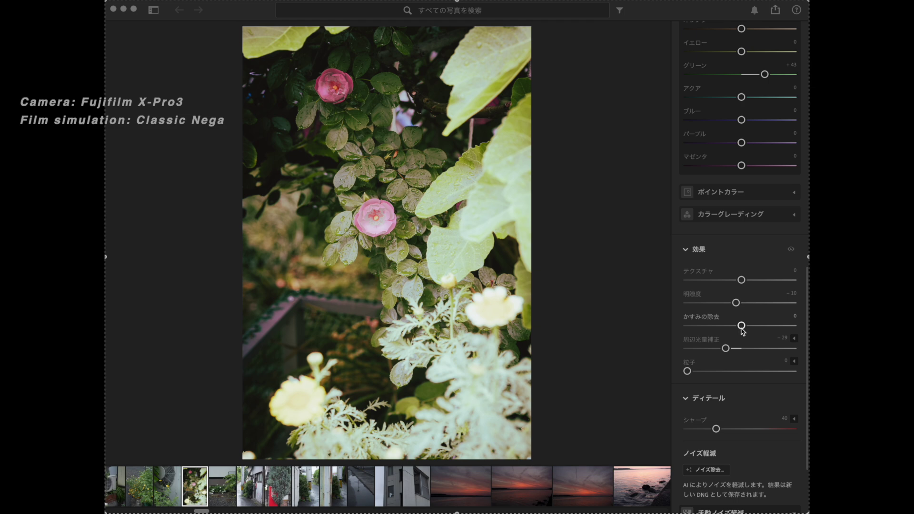
drag(741, 326, 739, 326)
scroll(739, 328, up, 10)
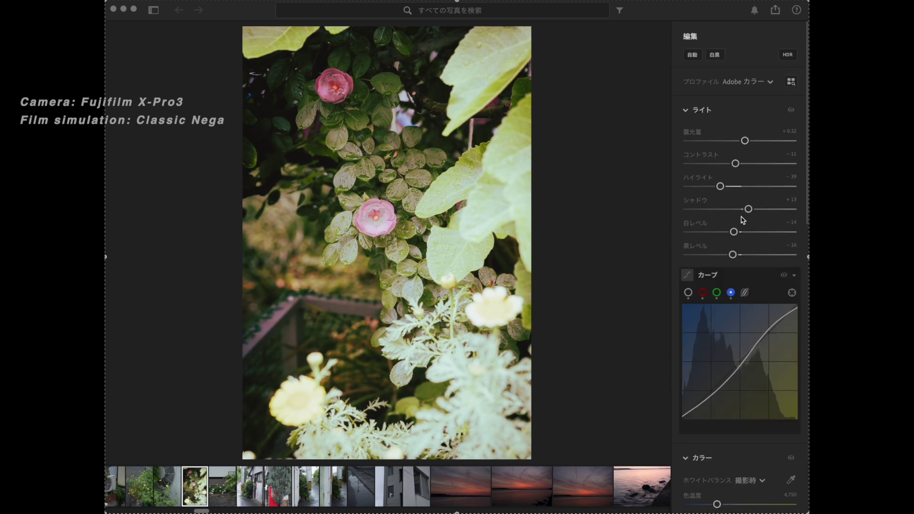
drag(744, 139, 743, 141)
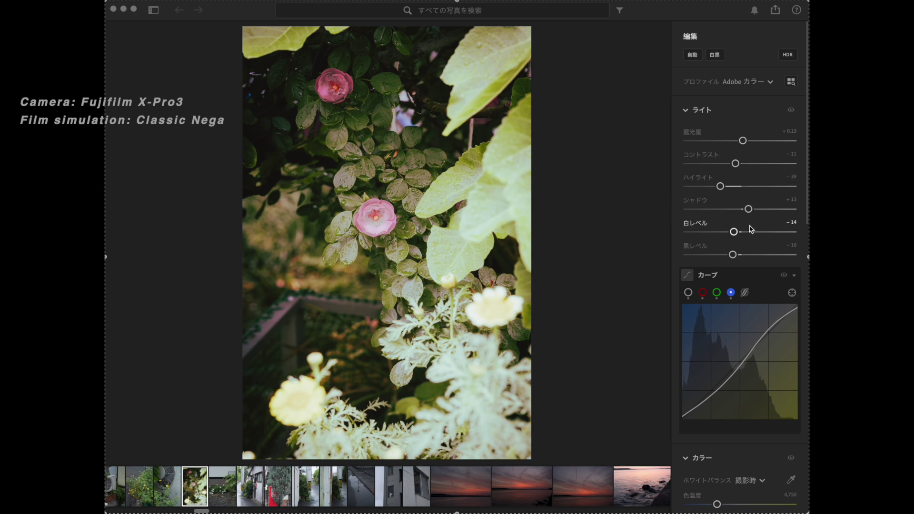
scroll(751, 229, down, 15)
scroll(751, 229, down, 5)
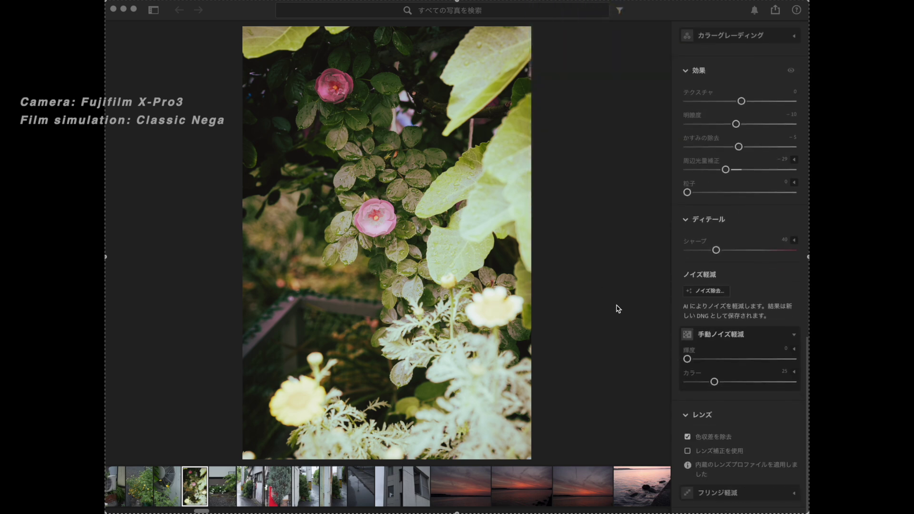
scroll(708, 296, up, 10)
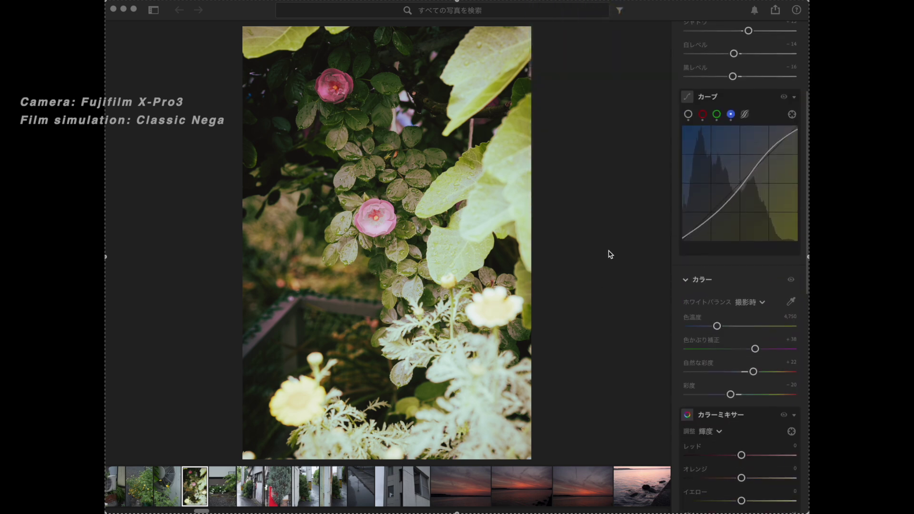
scroll(699, 253, up, 4)
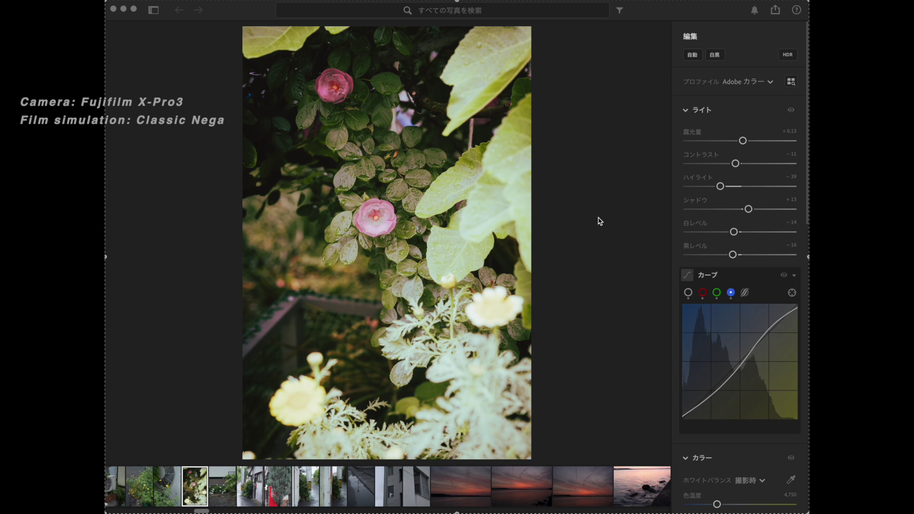